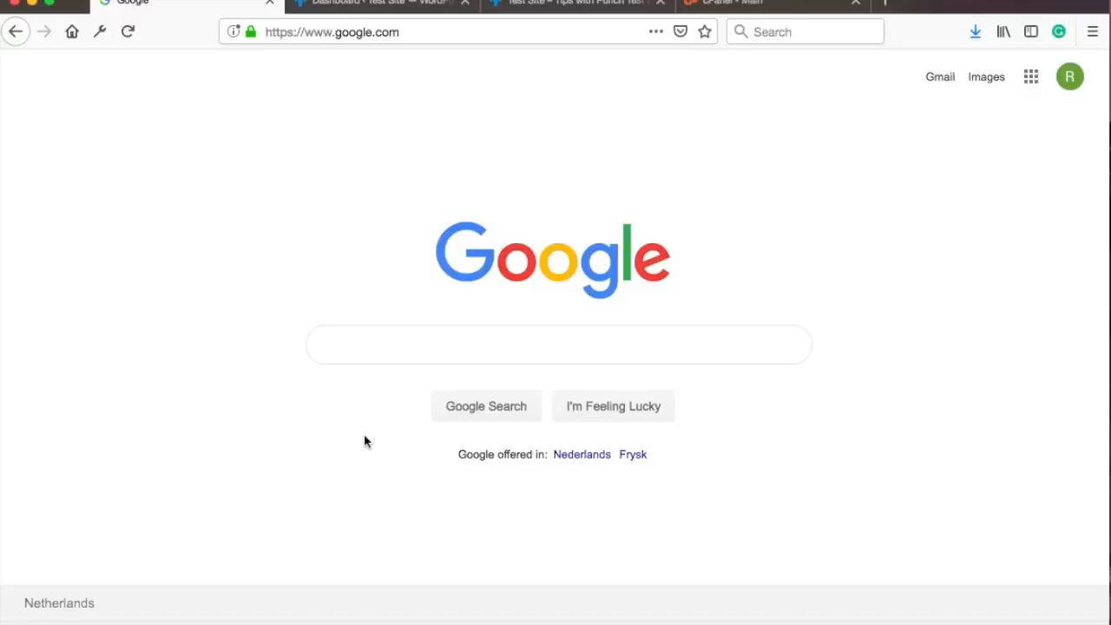
Search Google for "search console" and start Google Search Console from its official page
{"action": "left_click", "coordinate": [370, 344]}
{"action": "type", "text": "sea"}
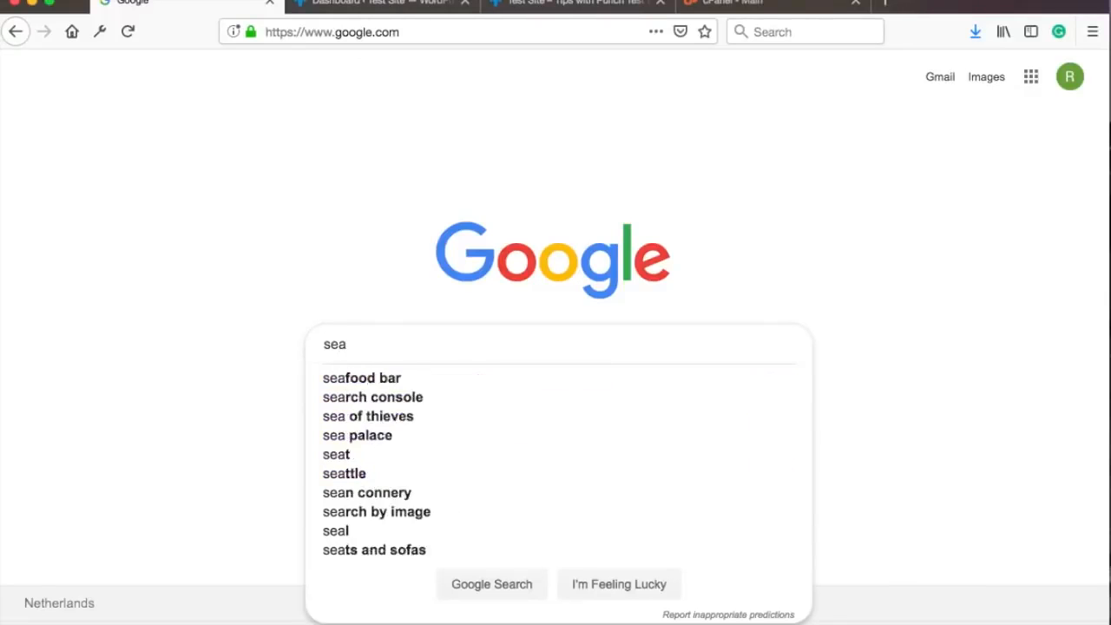
{"action": "type", "text": "rch console"}
{"action": "key", "text": "Return"}
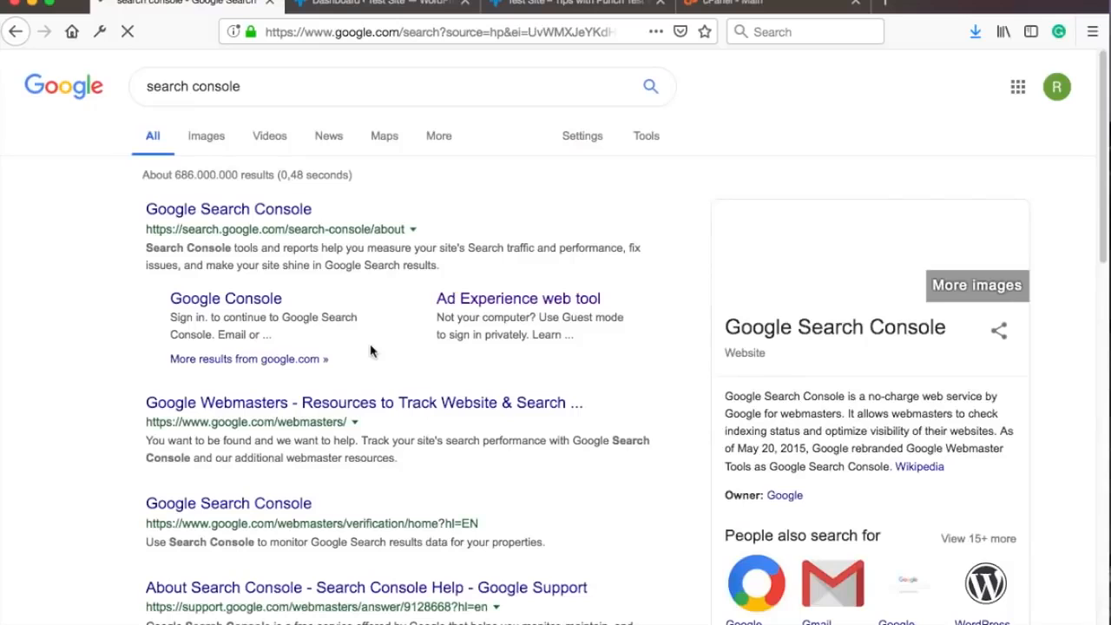
{"action": "left_click", "coordinate": [274, 217]}
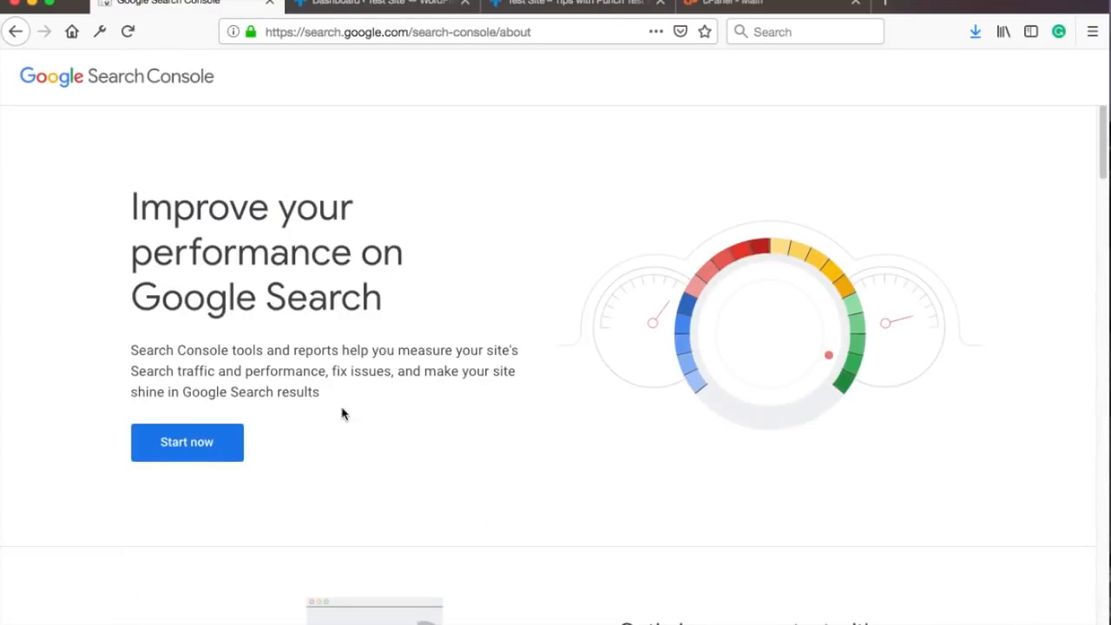
{"action": "left_click", "coordinate": [206, 435]}
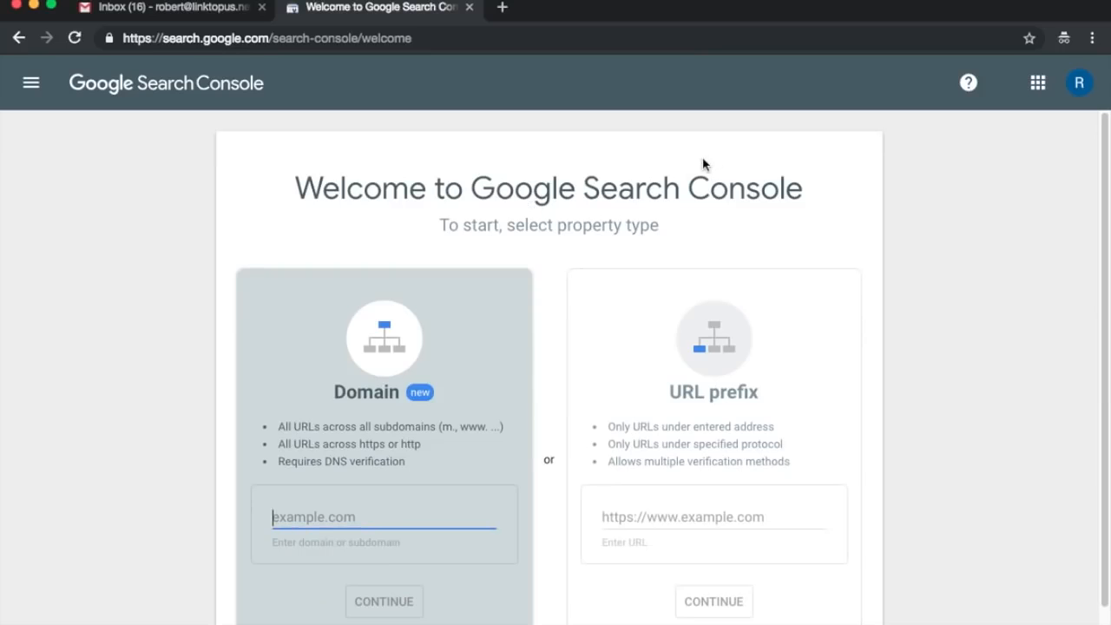
{"action": "scroll", "coordinate": [684, 174], "scroll_direction": "down", "scroll_amount": 1}
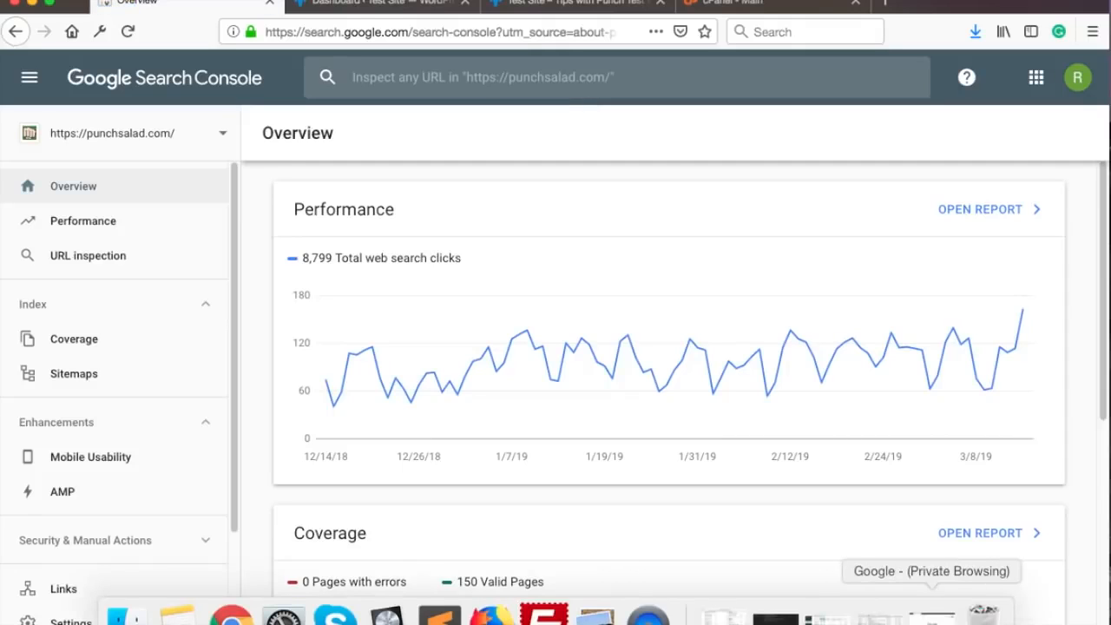
{"action": "left_click", "coordinate": [931, 612]}
{"action": "left_click_drag", "start_coordinate": [405, 32], "coordinate": [471, 33]}
{"action": "left_click", "coordinate": [493, 97]}
{"action": "left_click", "coordinate": [662, 132]}
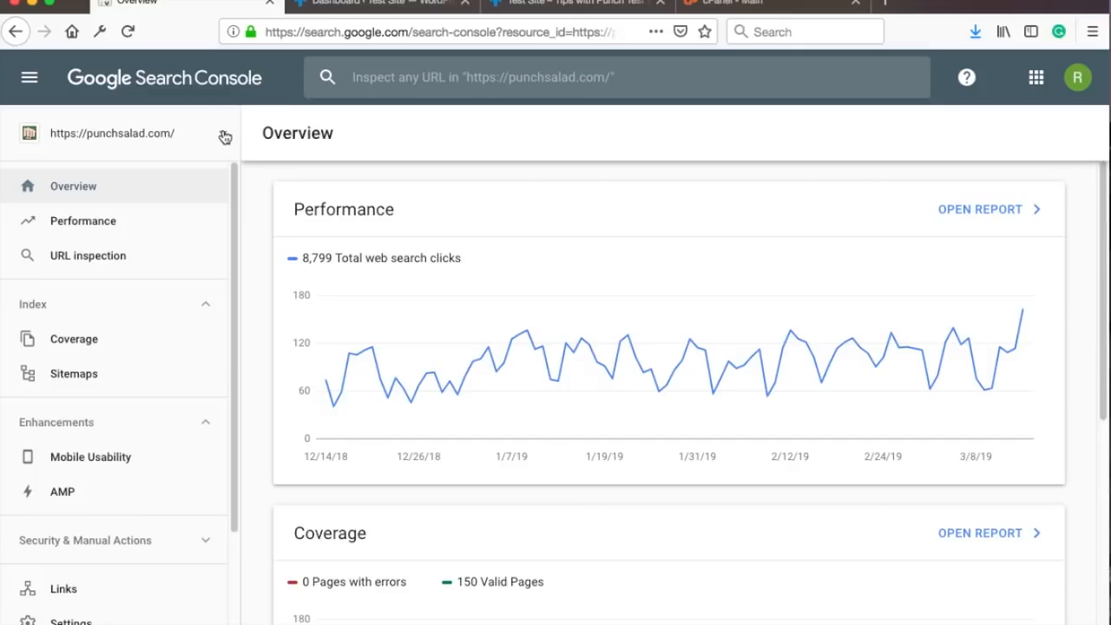
Add a new Domain-type property for storemonkeywp.com and continue to its ownership verification
{"action": "left_click", "coordinate": [223, 137]}
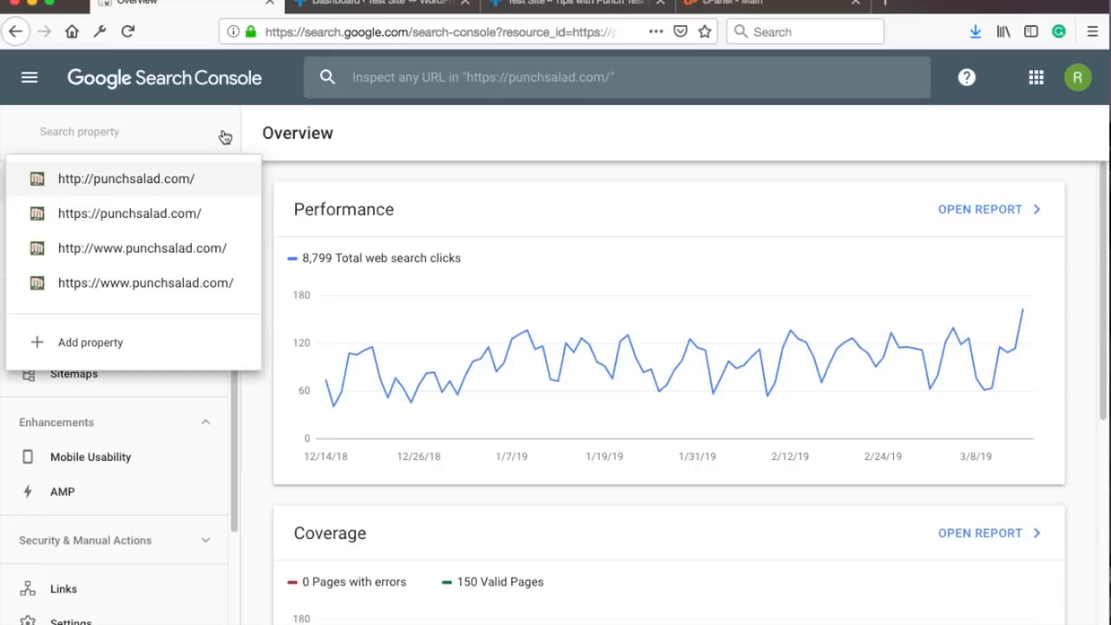
{"action": "left_click", "coordinate": [102, 347]}
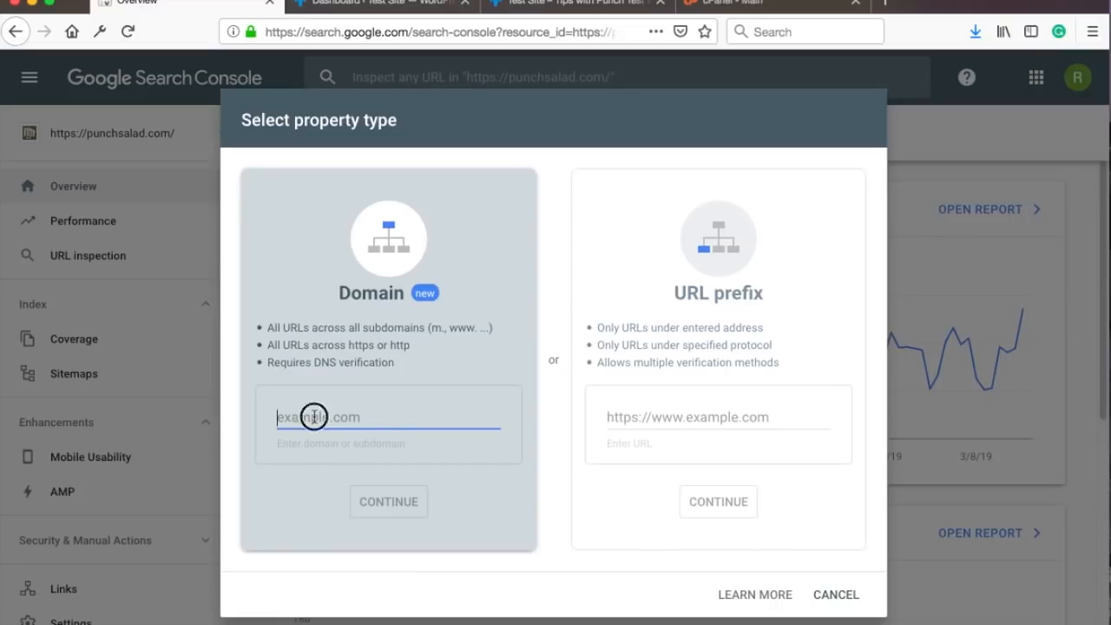
{"action": "type", "text": "storemonkeywp.com"}
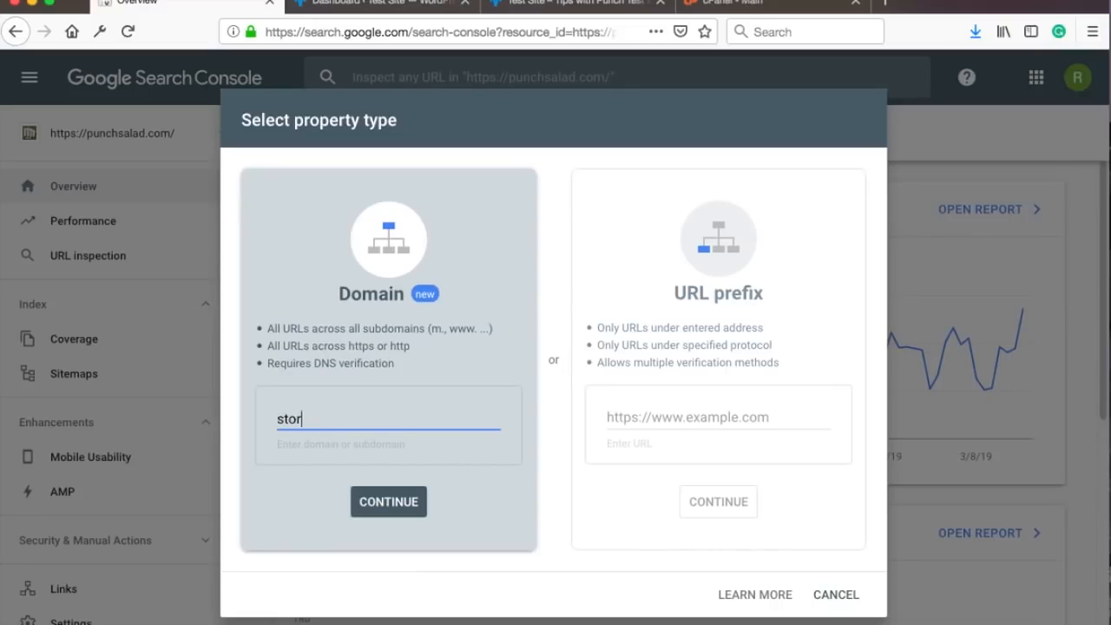
{"action": "double_click", "coordinate": [279, 425]}
{"action": "left_click", "coordinate": [291, 453]}
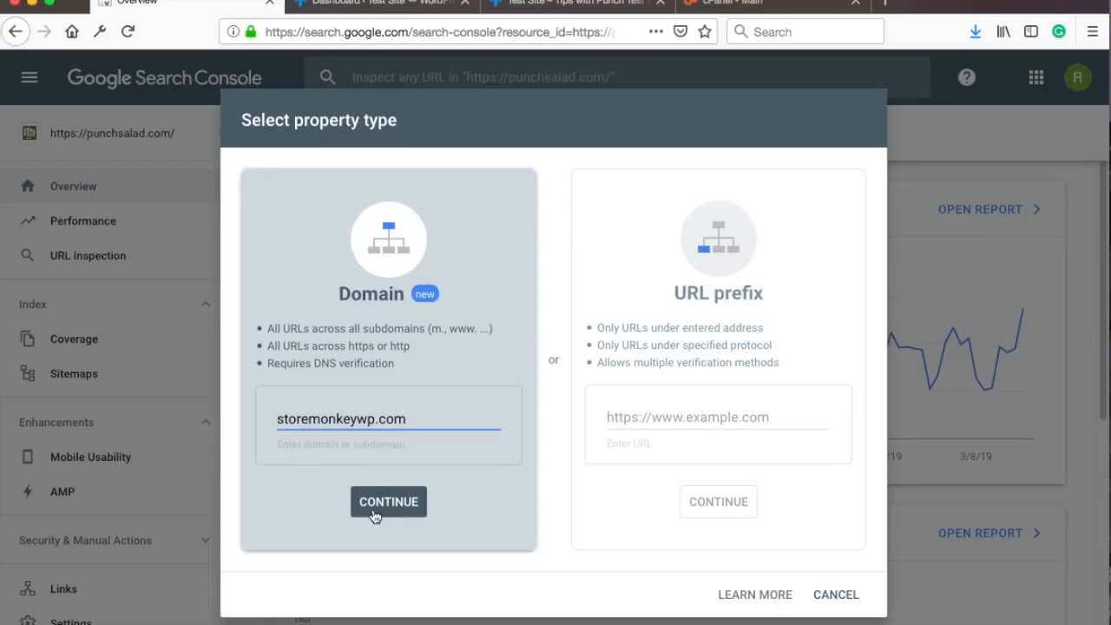
{"action": "left_click", "coordinate": [375, 512]}
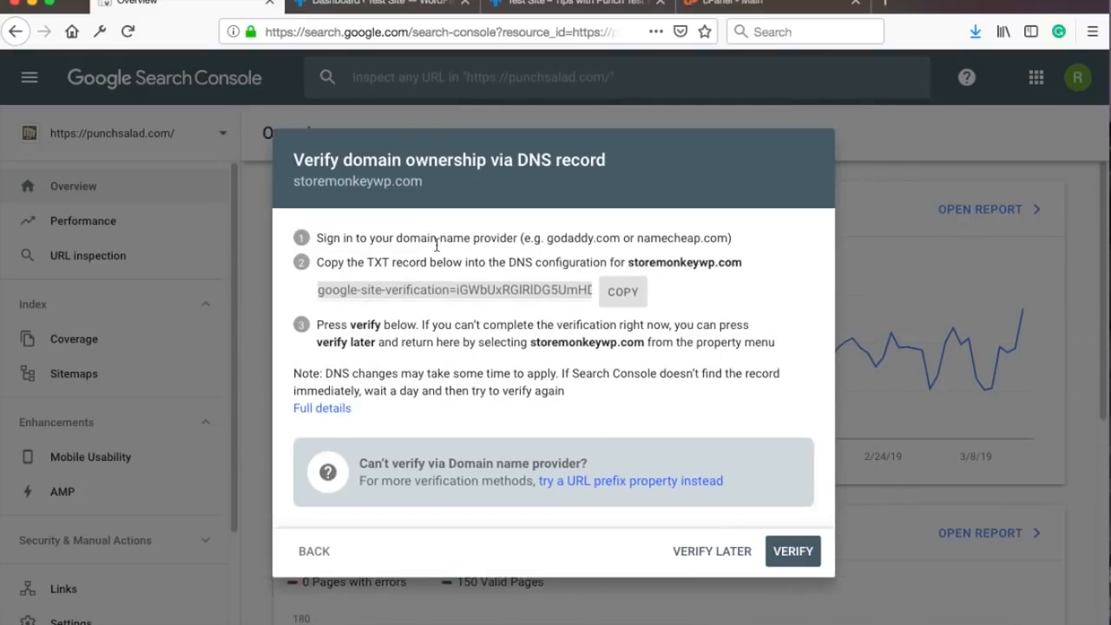
Copy the TXT verification record for storemonkeywp.com and switch to the hosting account's cPanel
{"action": "left_click_drag", "start_coordinate": [734, 239], "coordinate": [315, 241]}
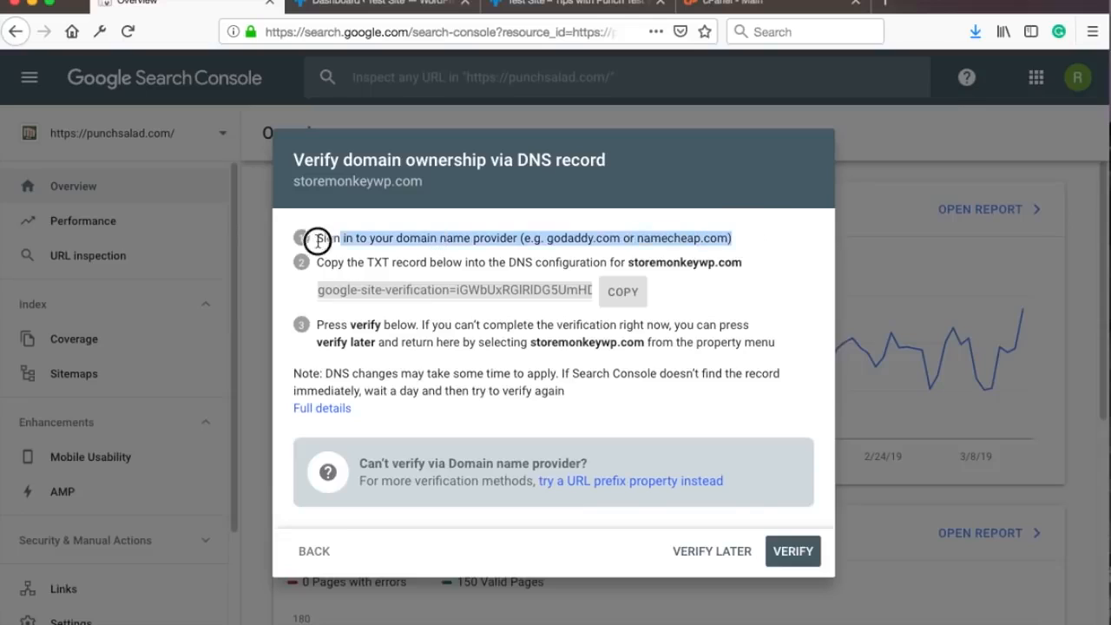
{"action": "left_click", "coordinate": [407, 241]}
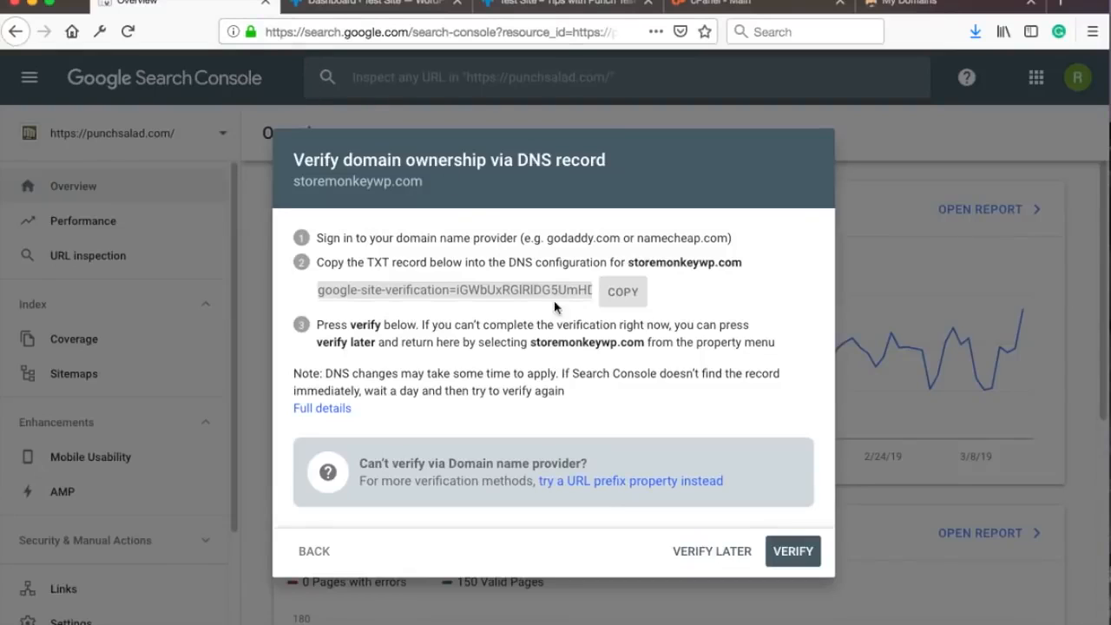
{"action": "left_click", "coordinate": [631, 302]}
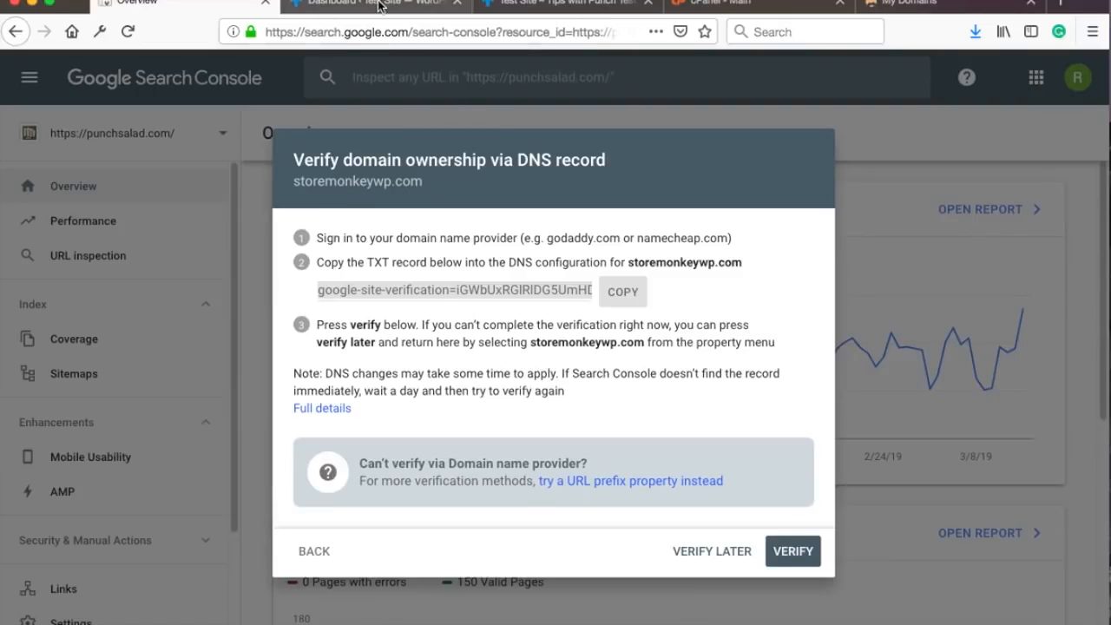
{"action": "left_click", "coordinate": [765, 6]}
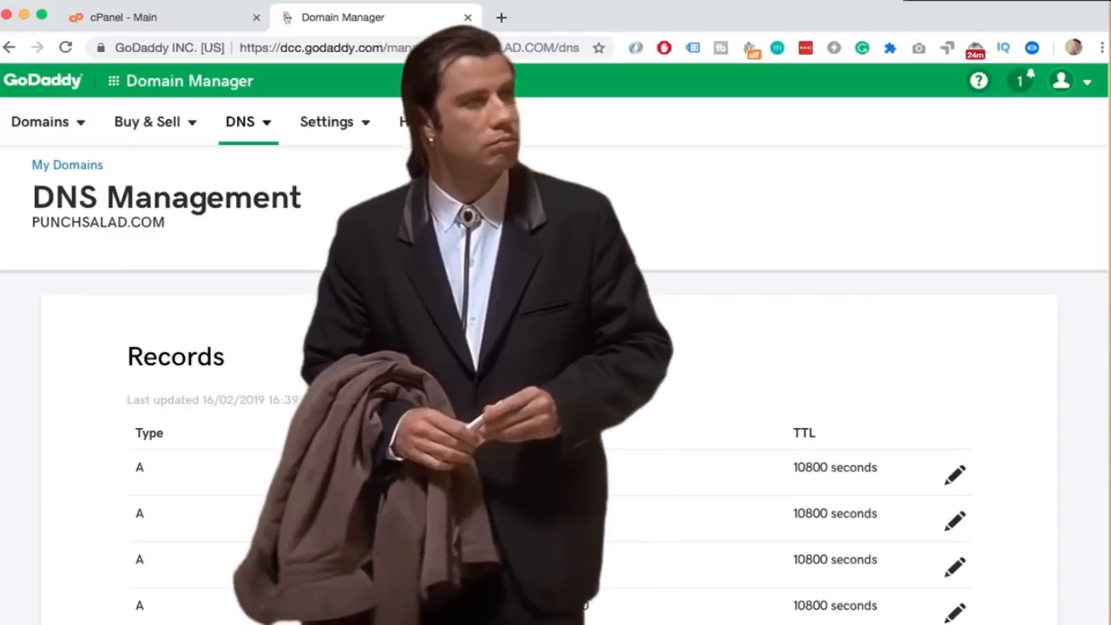
Look through the punchsalad.com DNS records in GoDaddy and the G Suite Admin Help list of domain host verification guides
{"action": "scroll", "coordinate": [315, 330], "scroll_direction": "down", "scroll_amount": 1}
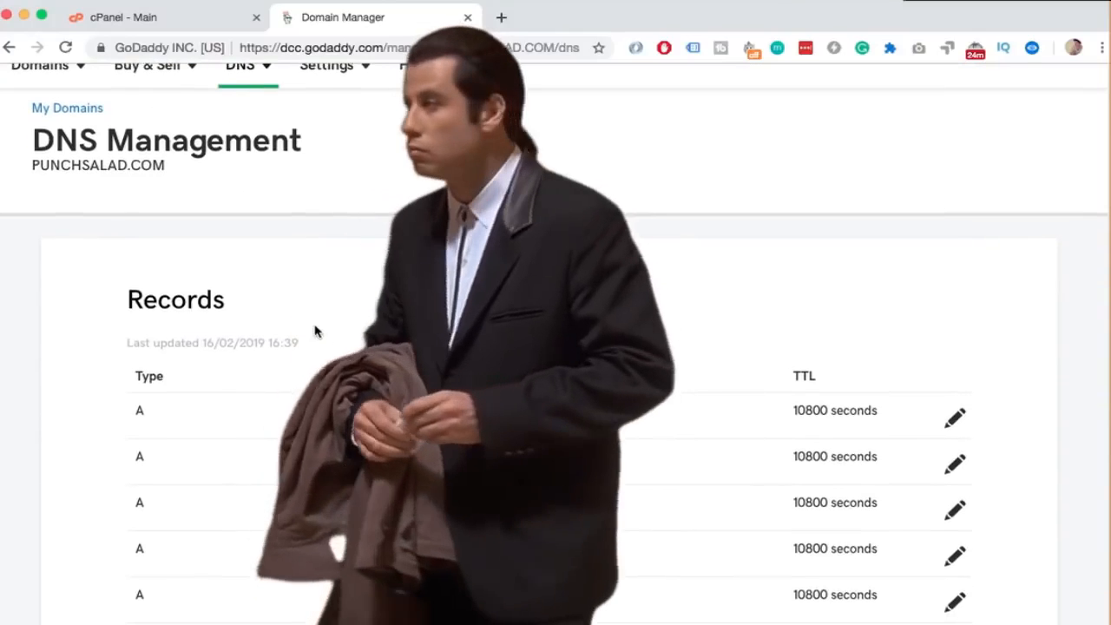
{"action": "scroll", "coordinate": [330, 200], "scroll_direction": "down", "scroll_amount": 15}
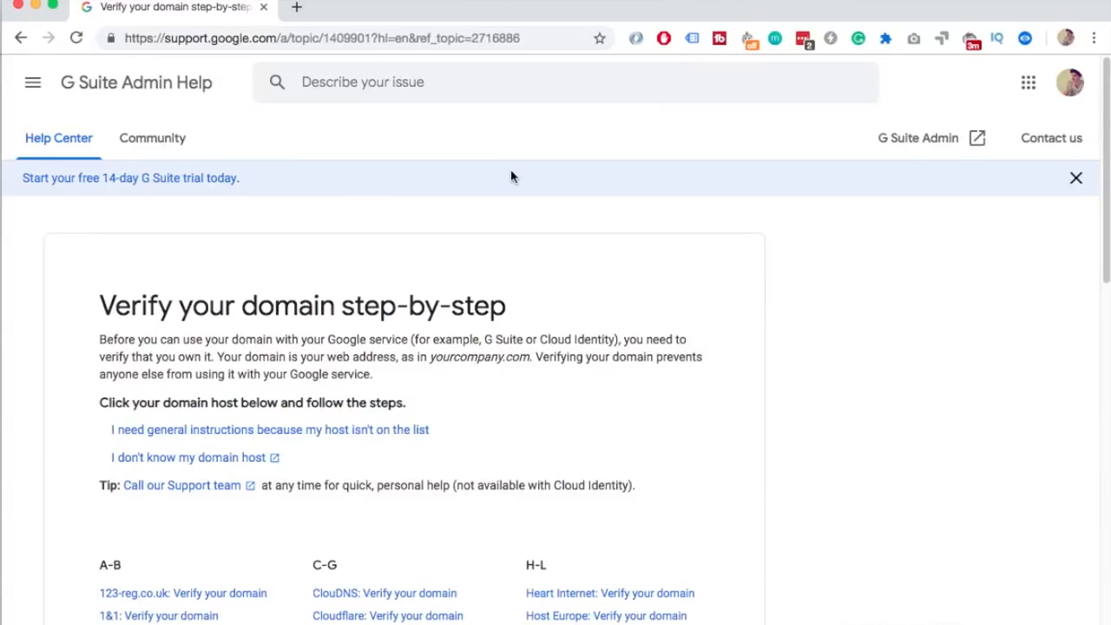
{"action": "scroll", "coordinate": [510, 174], "scroll_direction": "down", "scroll_amount": 3}
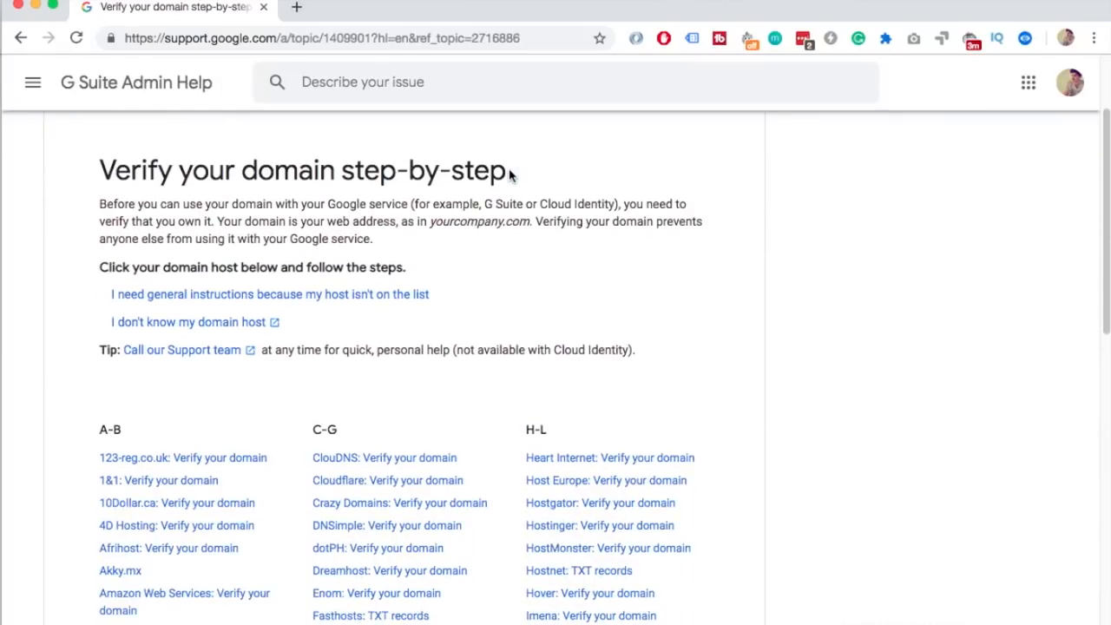
{"action": "scroll", "coordinate": [511, 177], "scroll_direction": "down", "scroll_amount": 5}
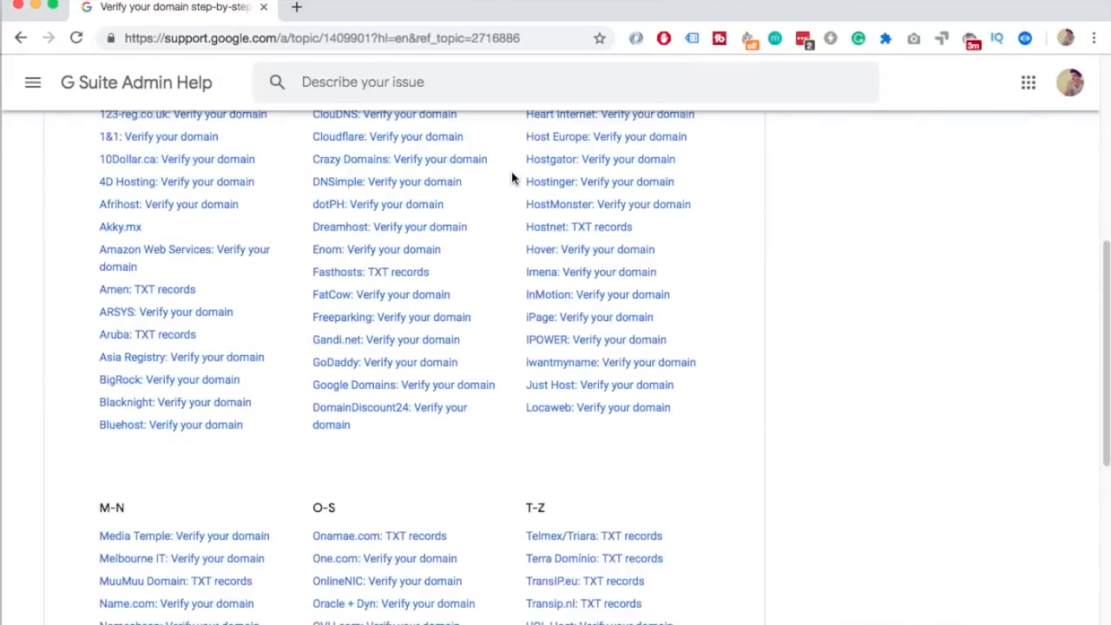
{"action": "scroll", "coordinate": [798, 284], "scroll_direction": "down", "scroll_amount": 1}
{"action": "scroll", "coordinate": [798, 285], "scroll_direction": "down", "scroll_amount": 2}
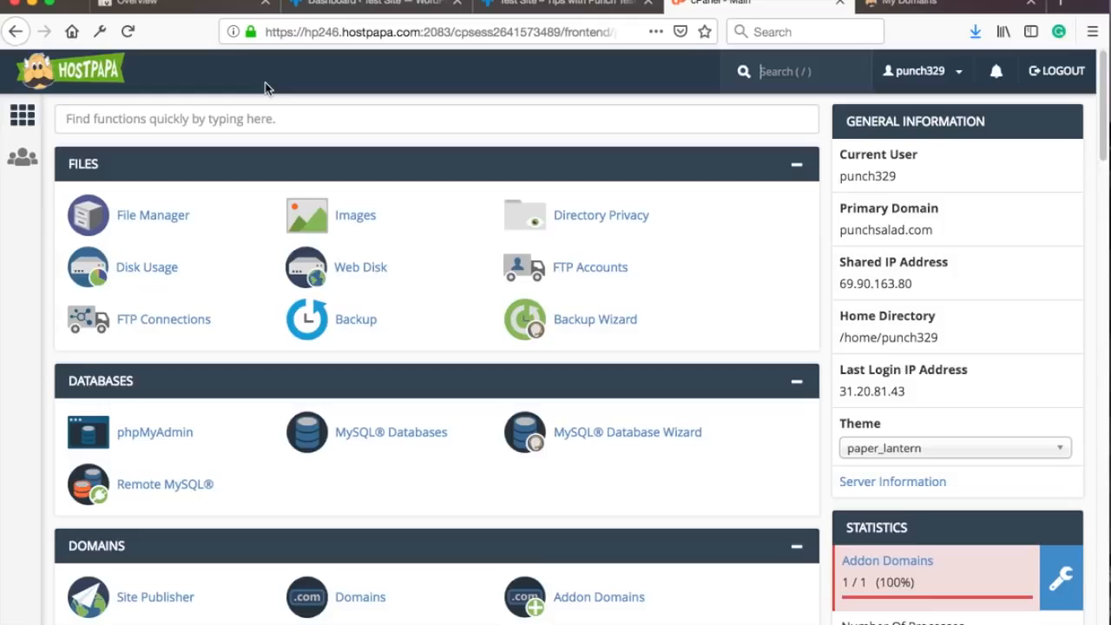
In cPanel, open the management page for the storemonkeywp.com domain and go to its zone records
{"action": "scroll", "coordinate": [385, 357], "scroll_direction": "down", "scroll_amount": 1}
{"action": "scroll", "coordinate": [384, 363], "scroll_direction": "down", "scroll_amount": 3}
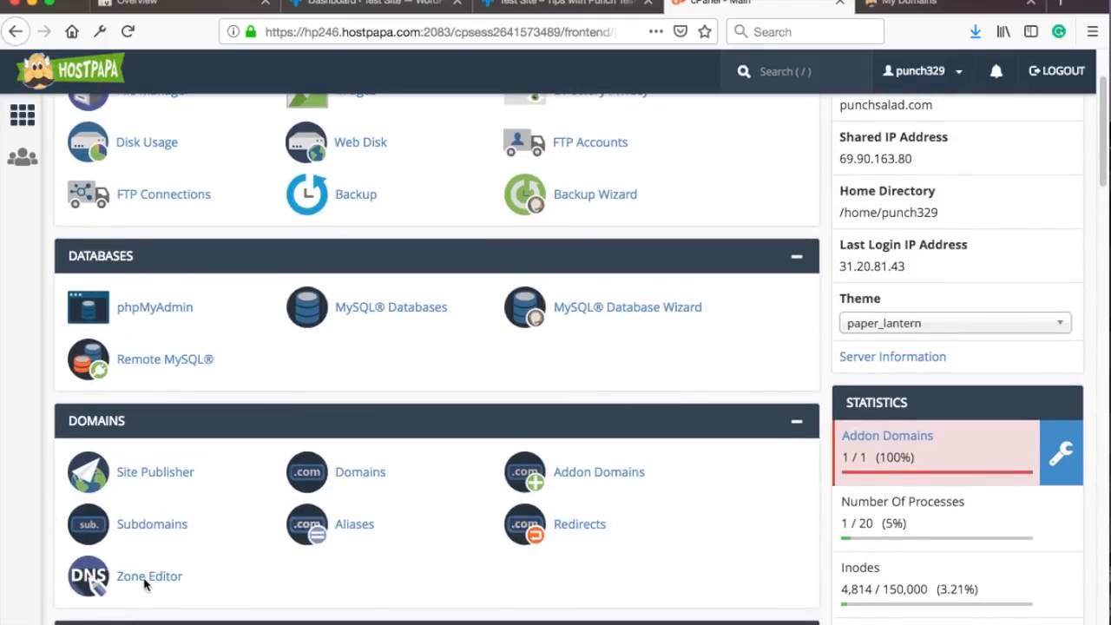
{"action": "left_click", "coordinate": [363, 482]}
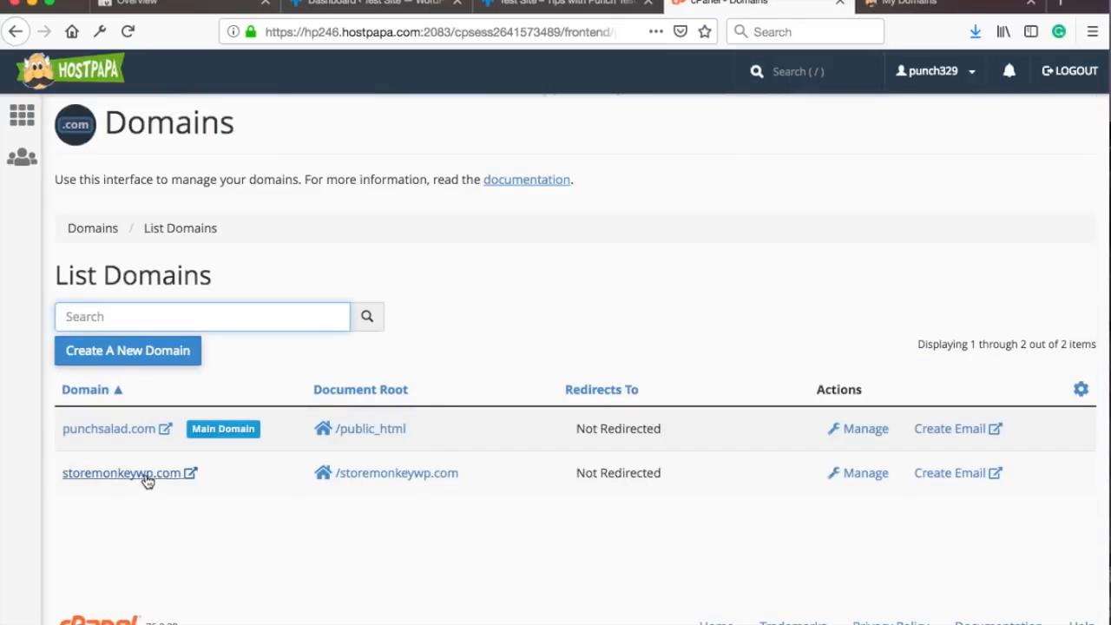
{"action": "left_click", "coordinate": [864, 477]}
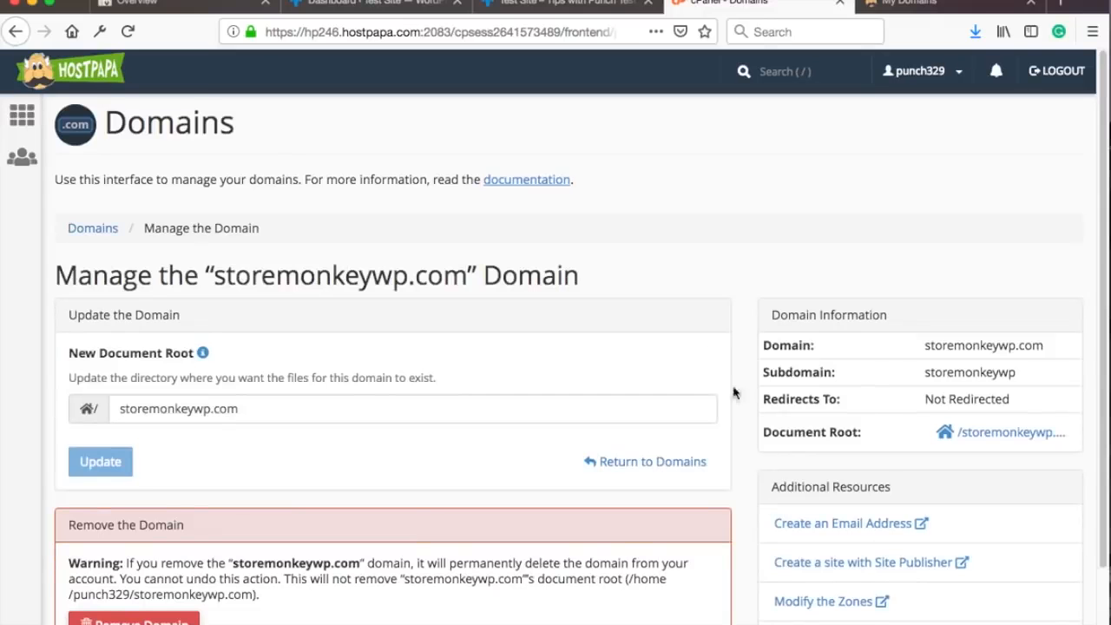
{"action": "scroll", "coordinate": [707, 349], "scroll_direction": "down", "scroll_amount": 2}
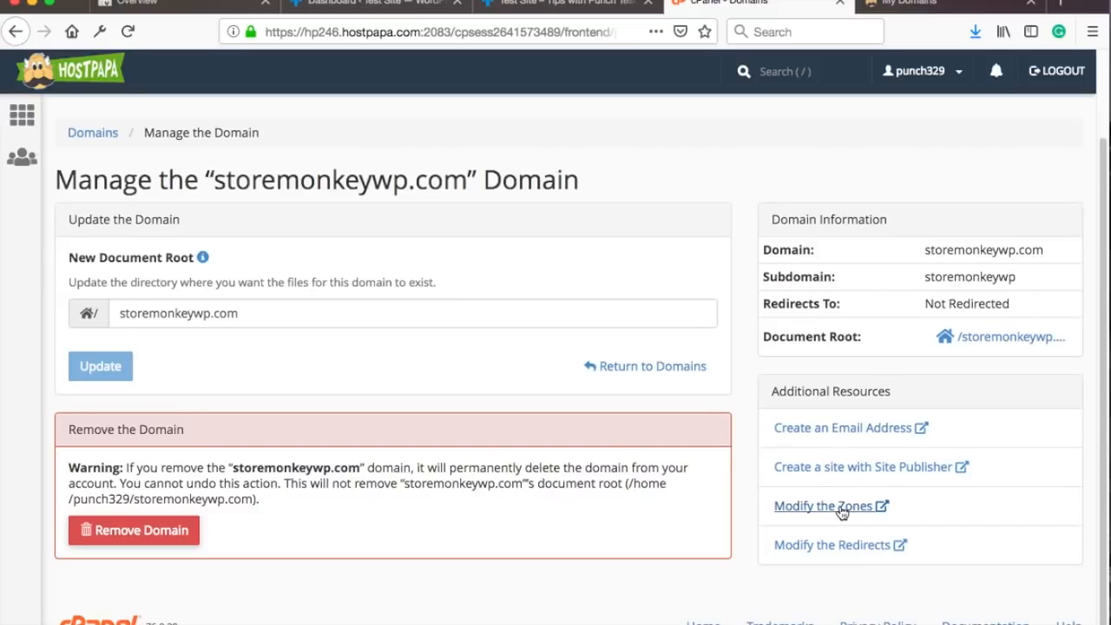
{"action": "left_click", "coordinate": [829, 506]}
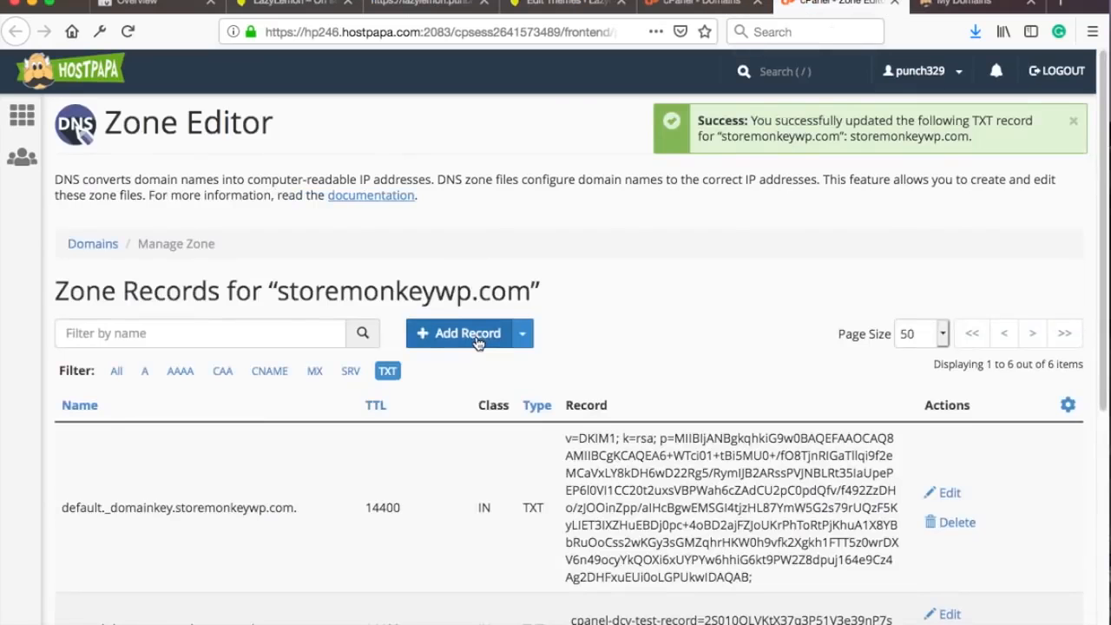
Start a new zone record for storemonkeywp.com and set its name to "storemonkeywp.com."
{"action": "left_click", "coordinate": [477, 341]}
{"action": "left_click", "coordinate": [224, 435]}
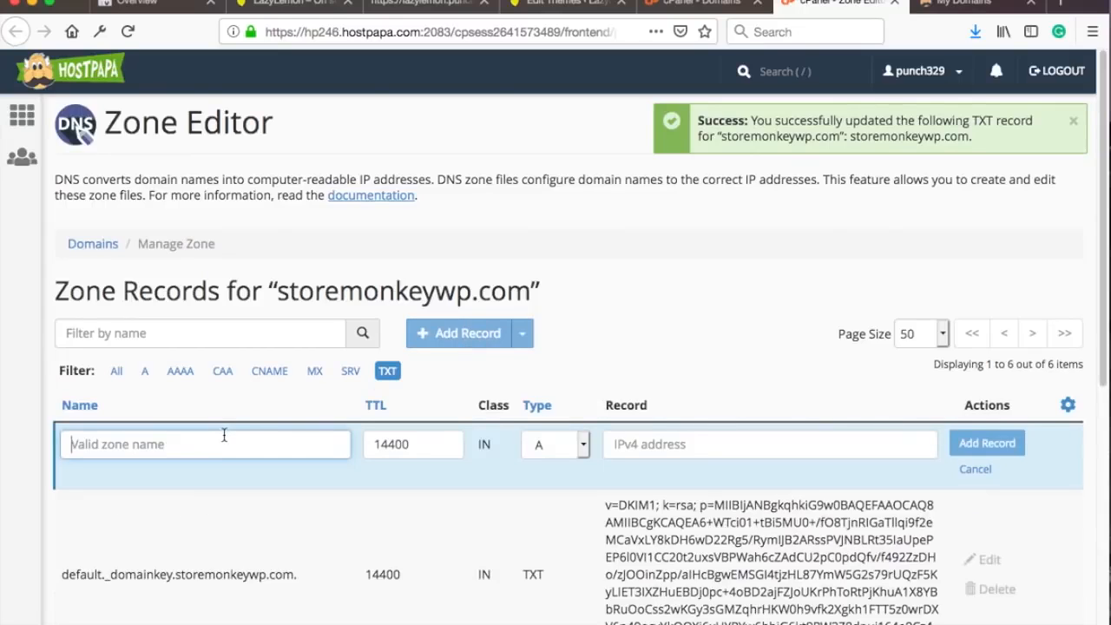
{"action": "type", "text": "s"}
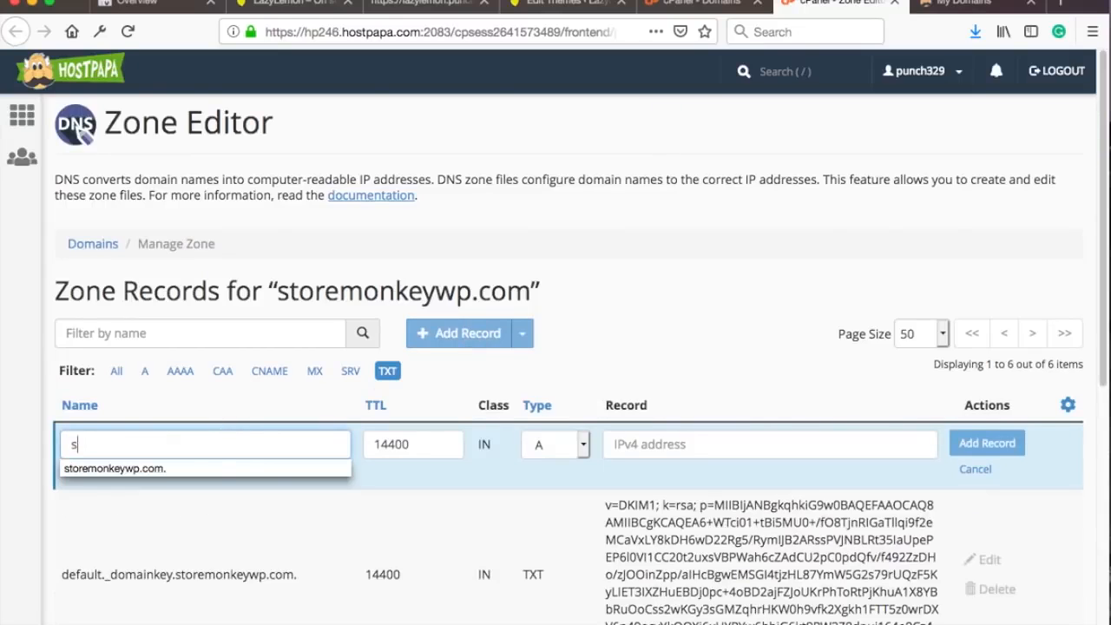
{"action": "type", "text": "tor"}
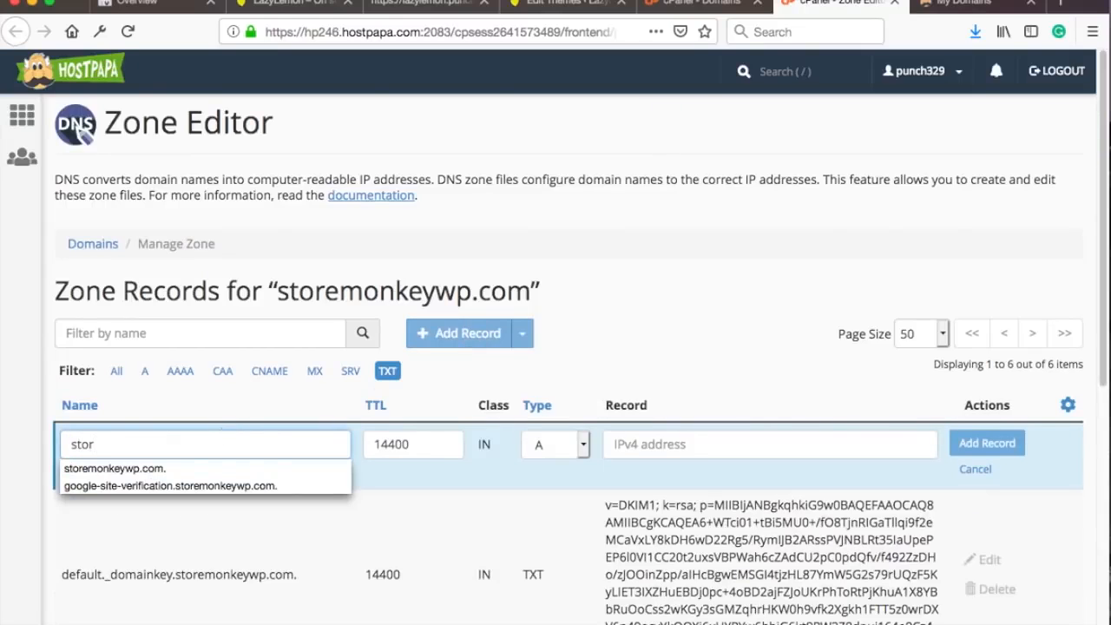
{"action": "left_click", "coordinate": [199, 468]}
{"action": "key", "text": "BackSpace"}
{"action": "left_click", "coordinate": [225, 409]}
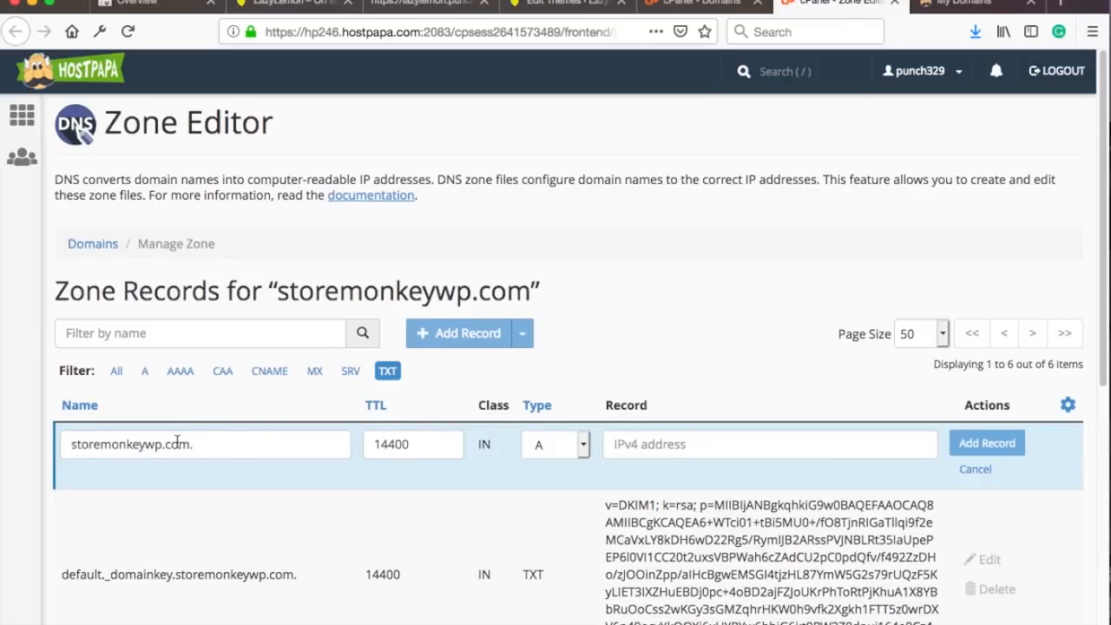
Set the new record's type to TXT, paste the Google site verification token as its content, and save the record
{"action": "left_click", "coordinate": [577, 445]}
{"action": "left_click", "coordinate": [564, 521]}
{"action": "left_click", "coordinate": [632, 444]}
{"action": "key", "text": "super+v"}
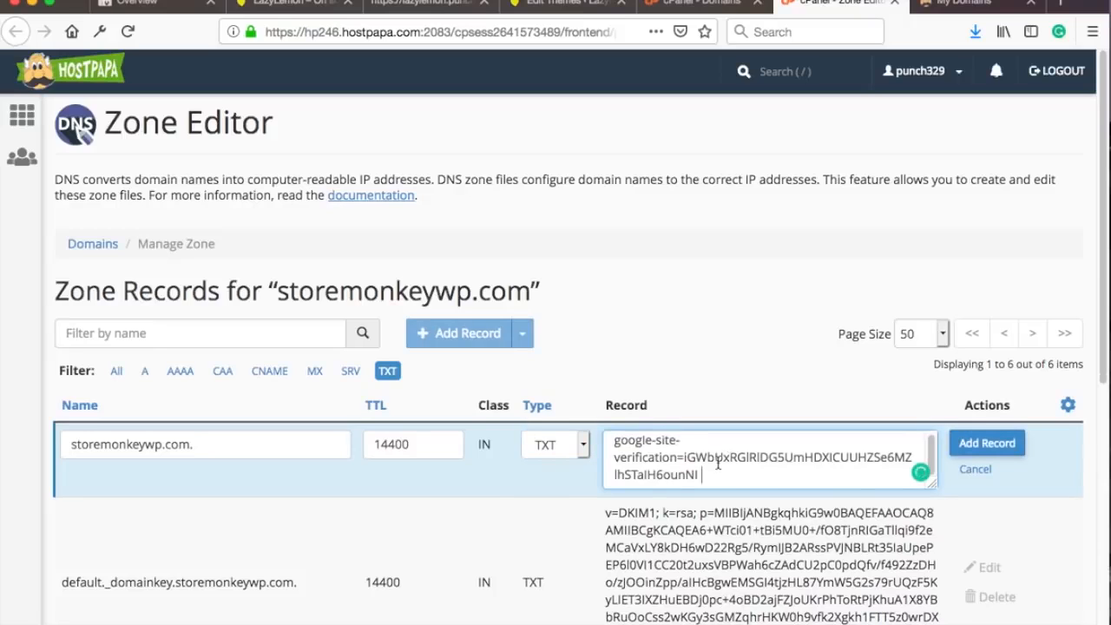
{"action": "left_click", "coordinate": [974, 444]}
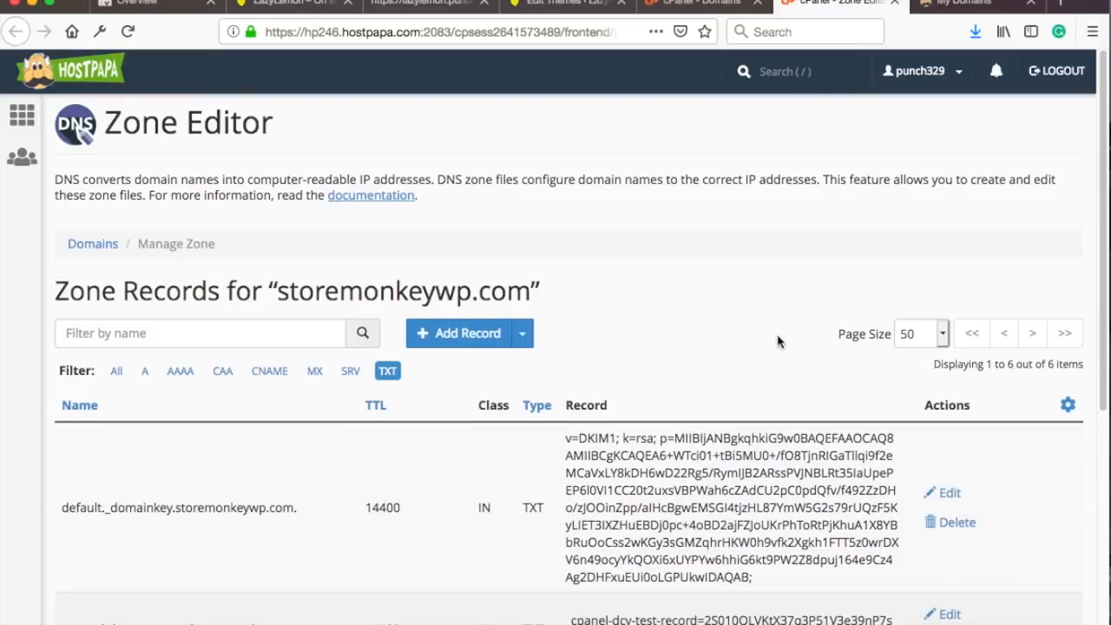
{"action": "scroll", "coordinate": [719, 344], "scroll_direction": "down", "scroll_amount": 5}
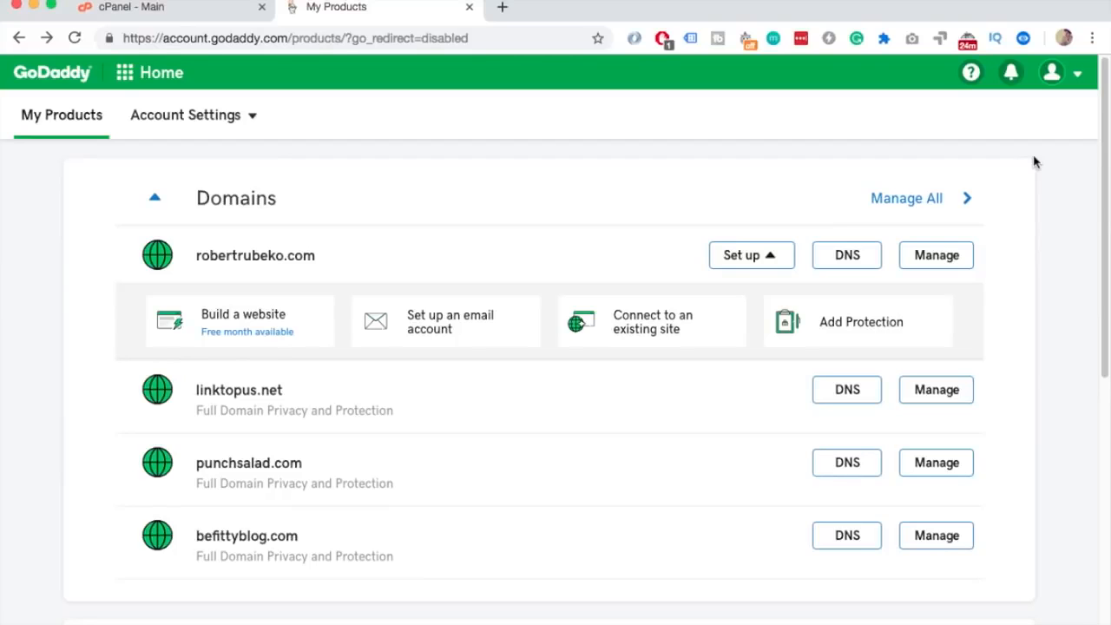
Open the DNS records of punchsalad.com in GoDaddy and start a new record of type TXT
{"action": "scroll", "coordinate": [1033, 162], "scroll_direction": "down", "scroll_amount": 3}
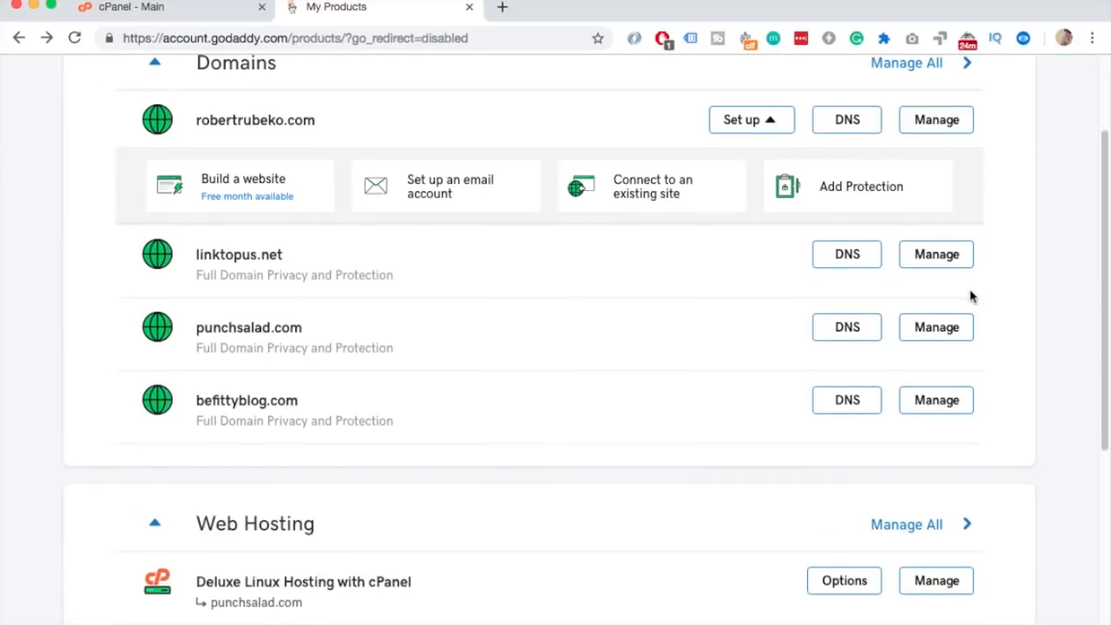
{"action": "left_click", "coordinate": [834, 330]}
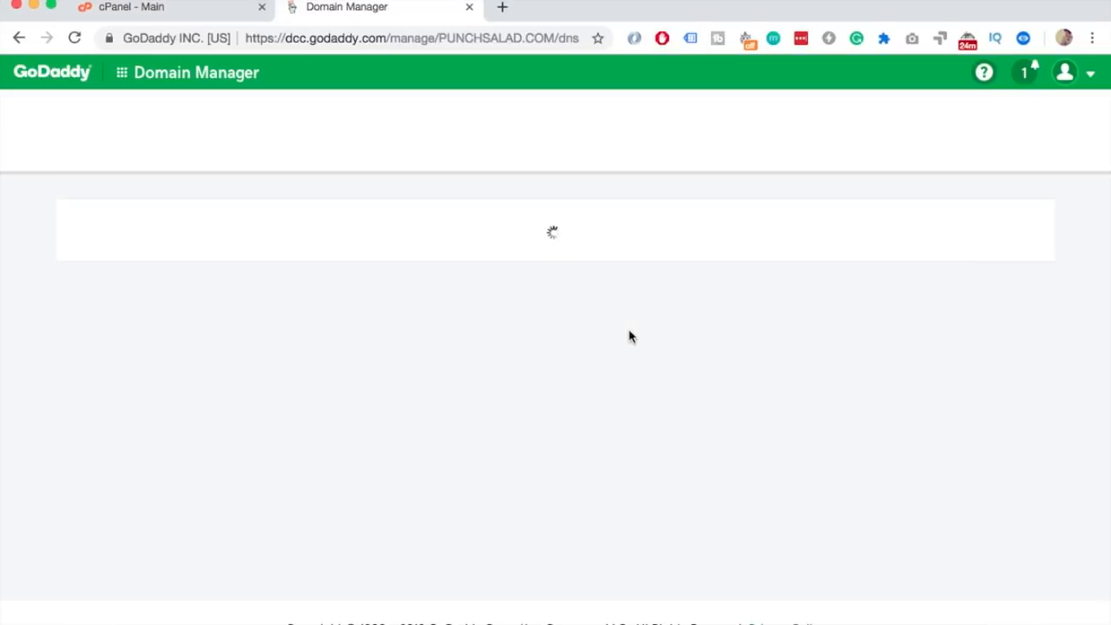
{"action": "scroll", "coordinate": [325, 186], "scroll_direction": "down", "scroll_amount": 12}
{"action": "scroll", "coordinate": [325, 189], "scroll_direction": "down", "scroll_amount": 2}
{"action": "scroll", "coordinate": [781, 249], "scroll_direction": "up", "scroll_amount": 1}
{"action": "left_click", "coordinate": [946, 301]}
{"action": "left_click", "coordinate": [250, 293]}
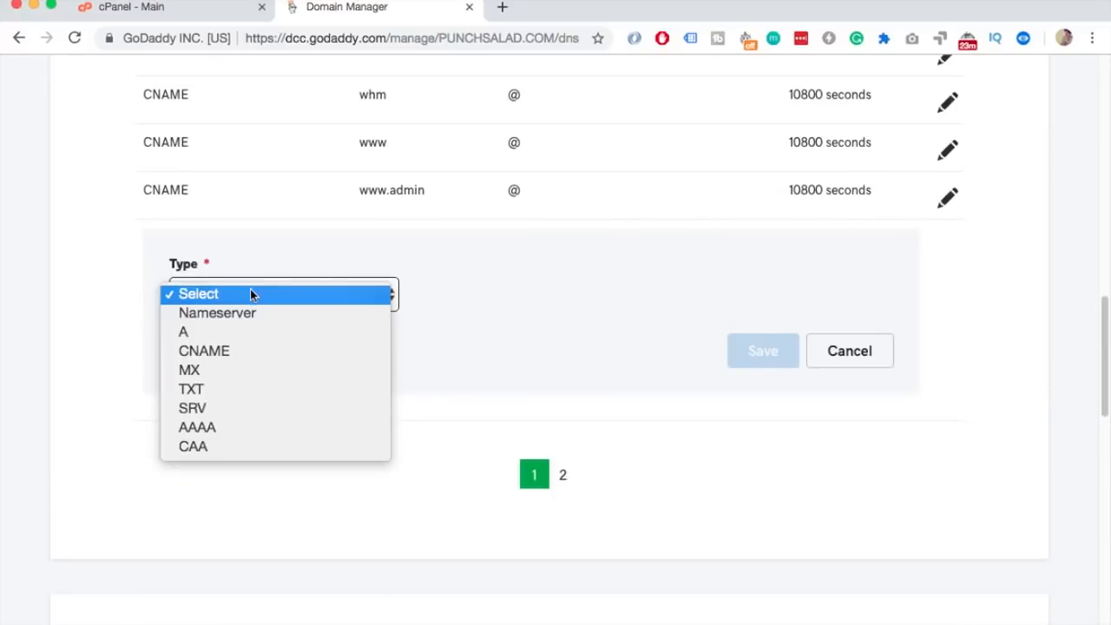
{"action": "left_click", "coordinate": [203, 390]}
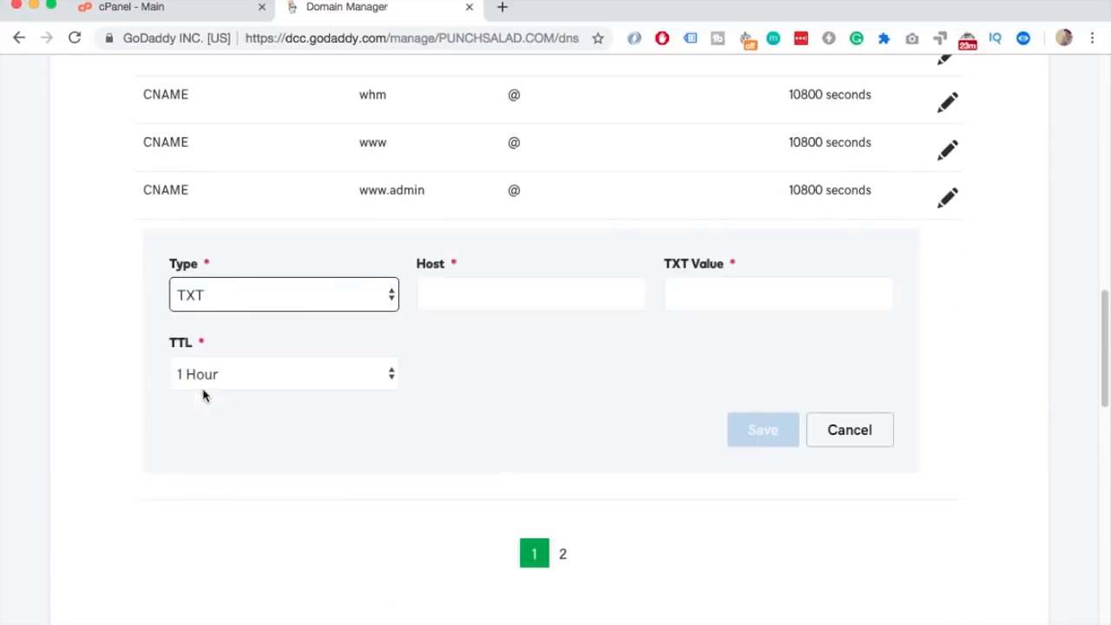
Set the host of the new TXT record to "storemonkeywp.com"
{"action": "left_click", "coordinate": [472, 300]}
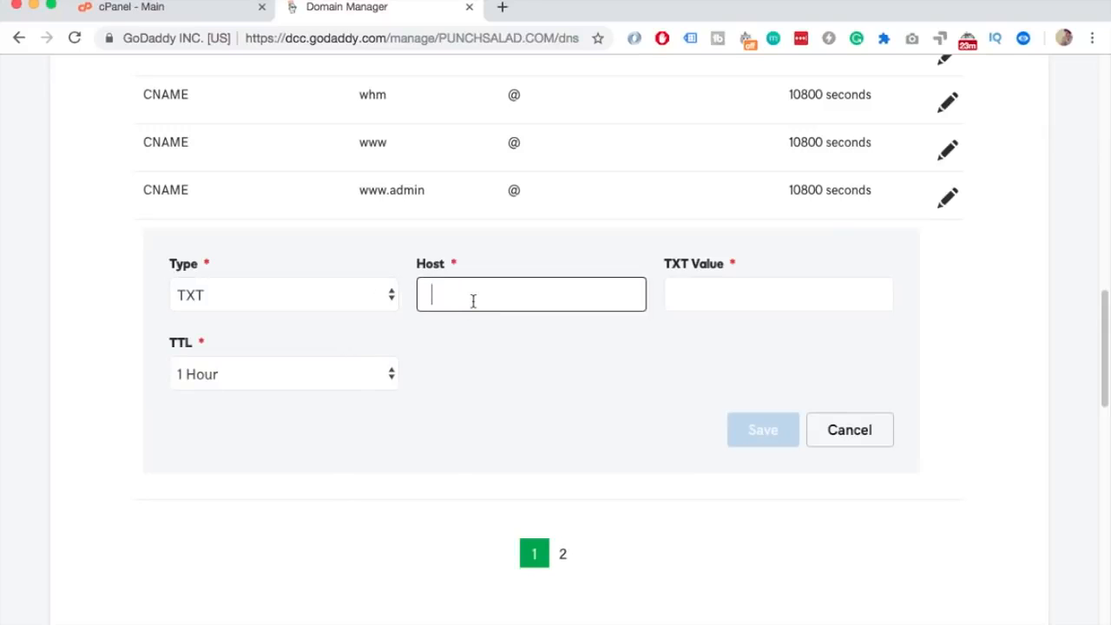
{"action": "type", "text": "storemonkey.w"}
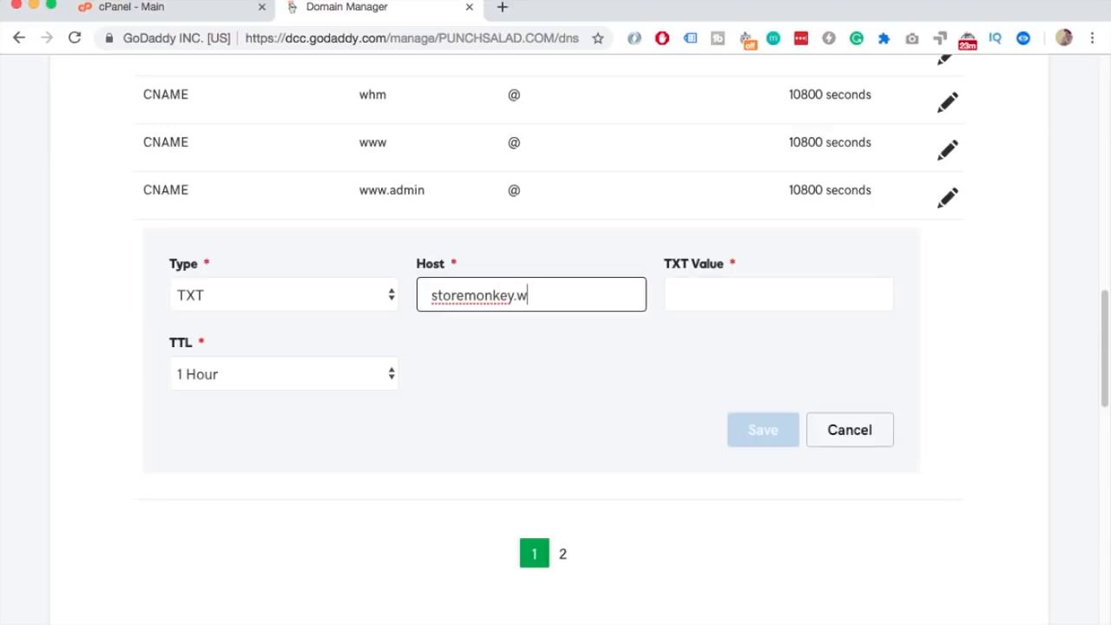
{"action": "key", "text": "BackSpace"}
{"action": "key", "text": "BackSpace"}
{"action": "type", "text": "wp.com"}
{"action": "key", "text": "Tab"}
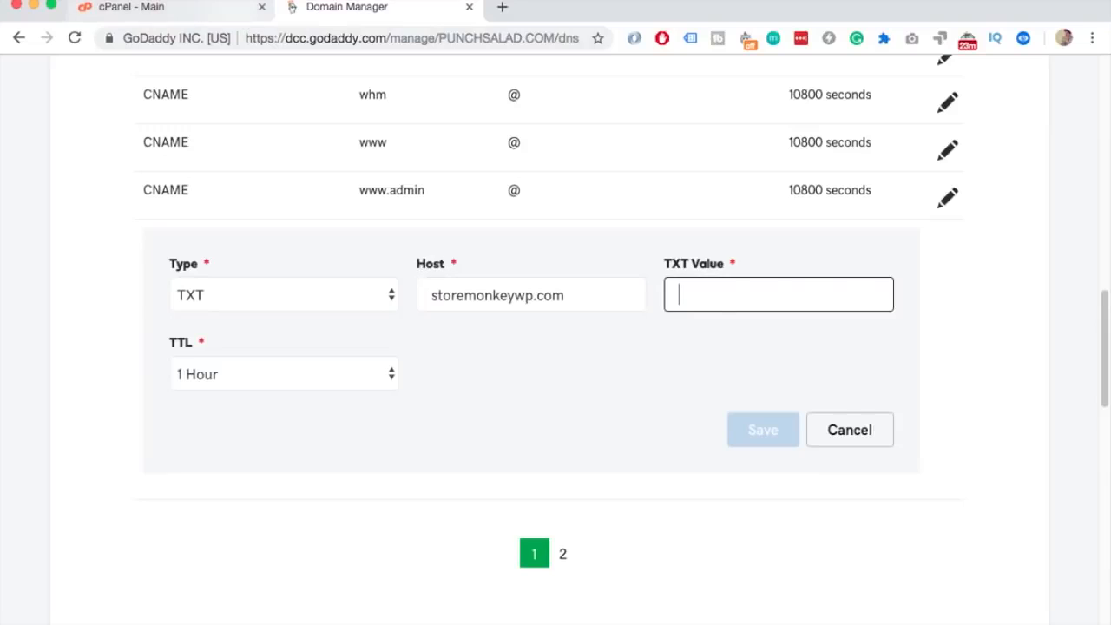
Paste the Google site verification token as the TXT value and save the record with a TTL of 1 Hour
{"action": "key", "text": "super+v"}
{"action": "left_click", "coordinate": [276, 371]}
{"action": "left_click", "coordinate": [463, 377]}
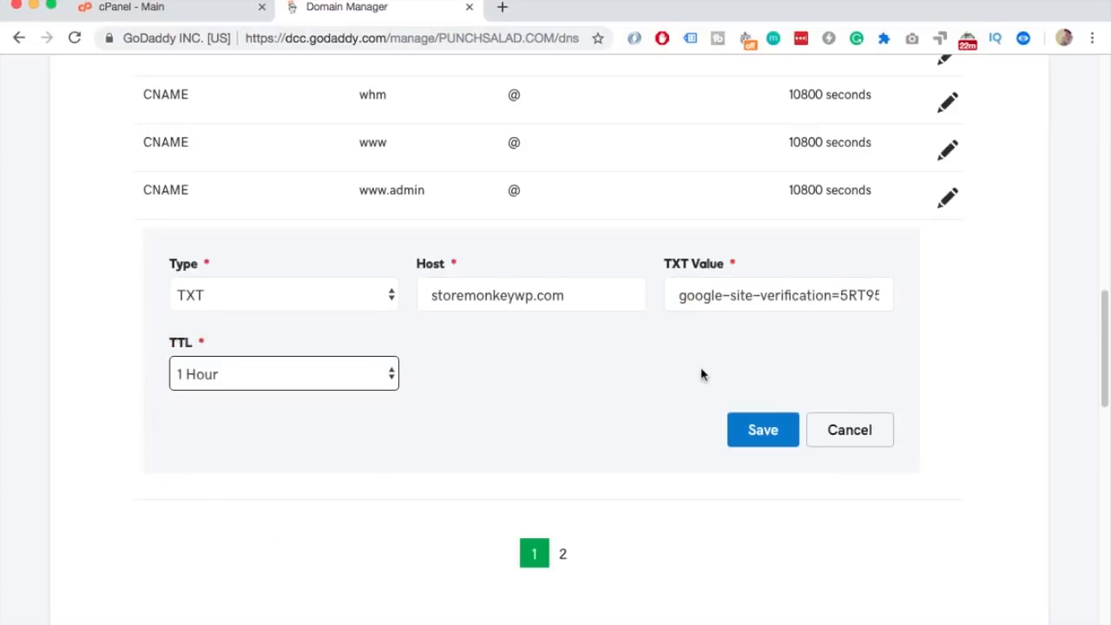
{"action": "left_click", "coordinate": [764, 429]}
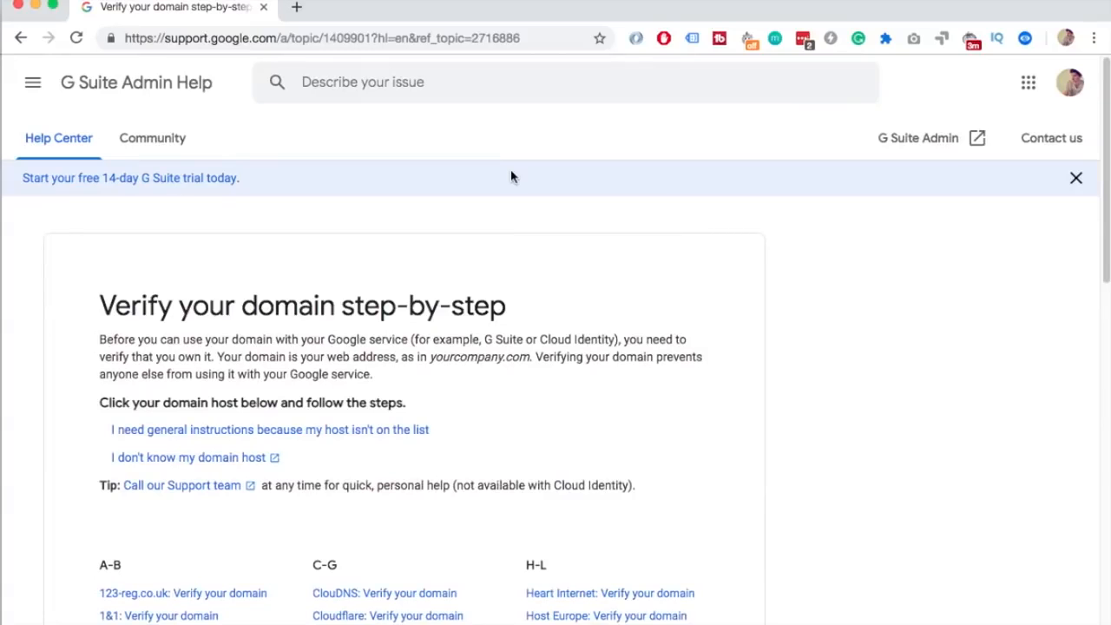
Look through the list of domain host verification guides in G Suite Admin Help
{"action": "scroll", "coordinate": [512, 173], "scroll_direction": "down", "scroll_amount": 3}
{"action": "scroll", "coordinate": [511, 175], "scroll_direction": "down", "scroll_amount": 5}
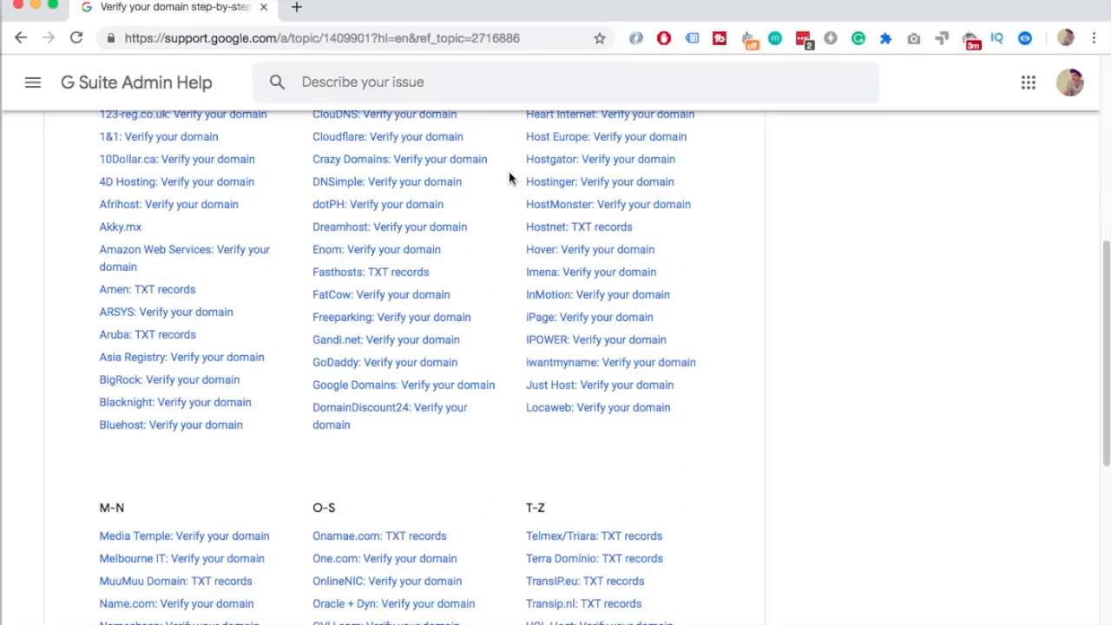
{"action": "scroll", "coordinate": [799, 285], "scroll_direction": "down", "scroll_amount": 1}
{"action": "scroll", "coordinate": [796, 285], "scroll_direction": "down", "scroll_amount": 5}
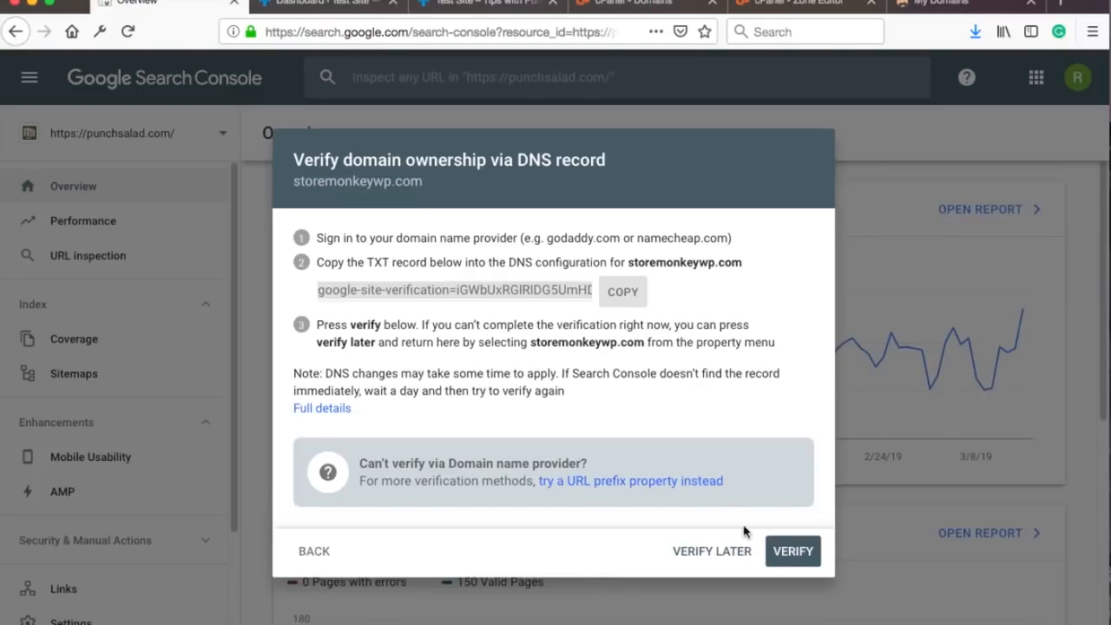
In Google Search Console, verify ownership of storemonkeywp.com, go to the new domain property and dismiss its welcome message
{"action": "left_click", "coordinate": [790, 552]}
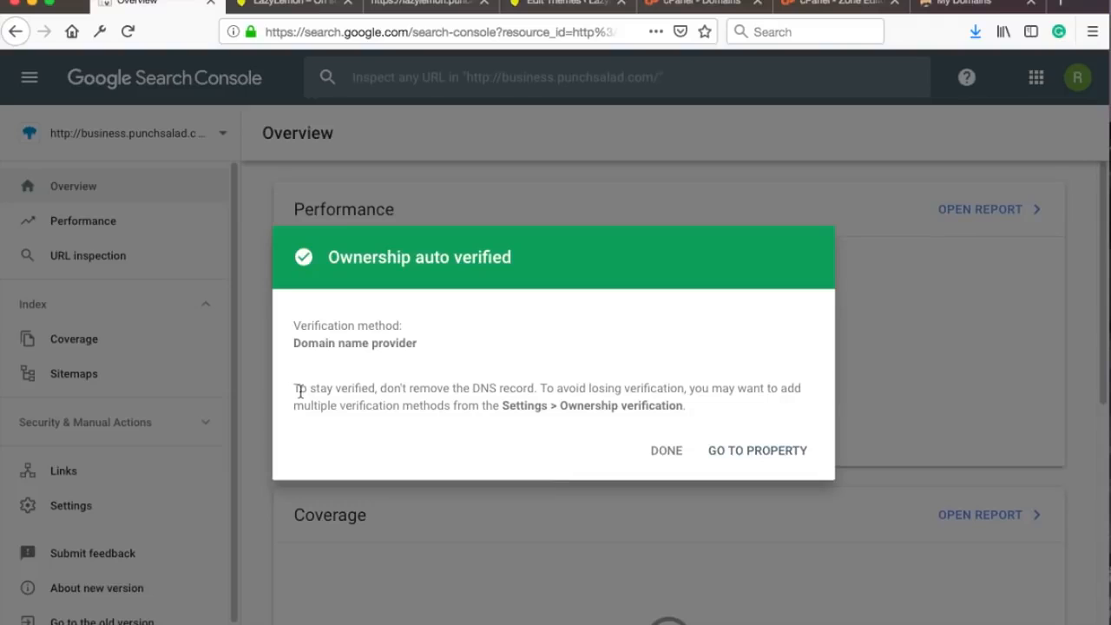
{"action": "left_click", "coordinate": [754, 454]}
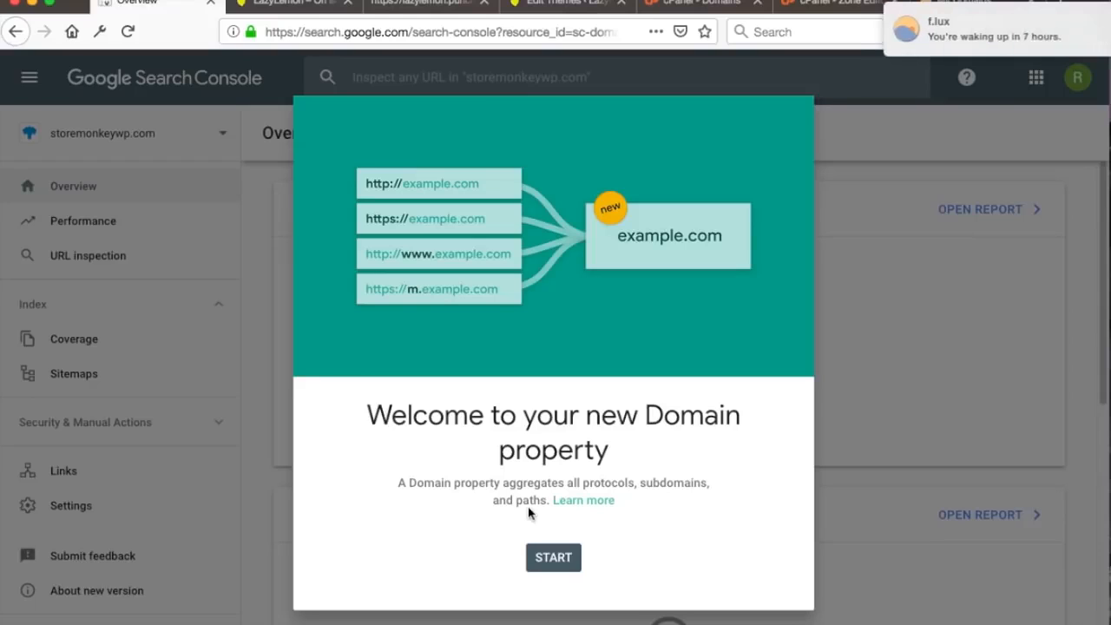
{"action": "left_click", "coordinate": [552, 560]}
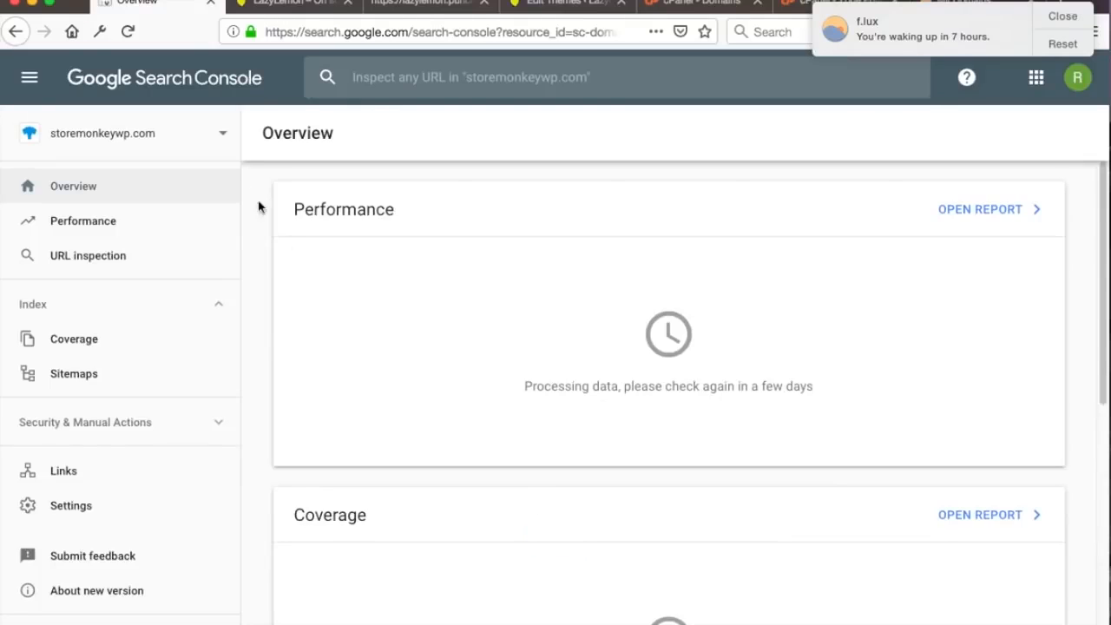
{"action": "left_click", "coordinate": [122, 141]}
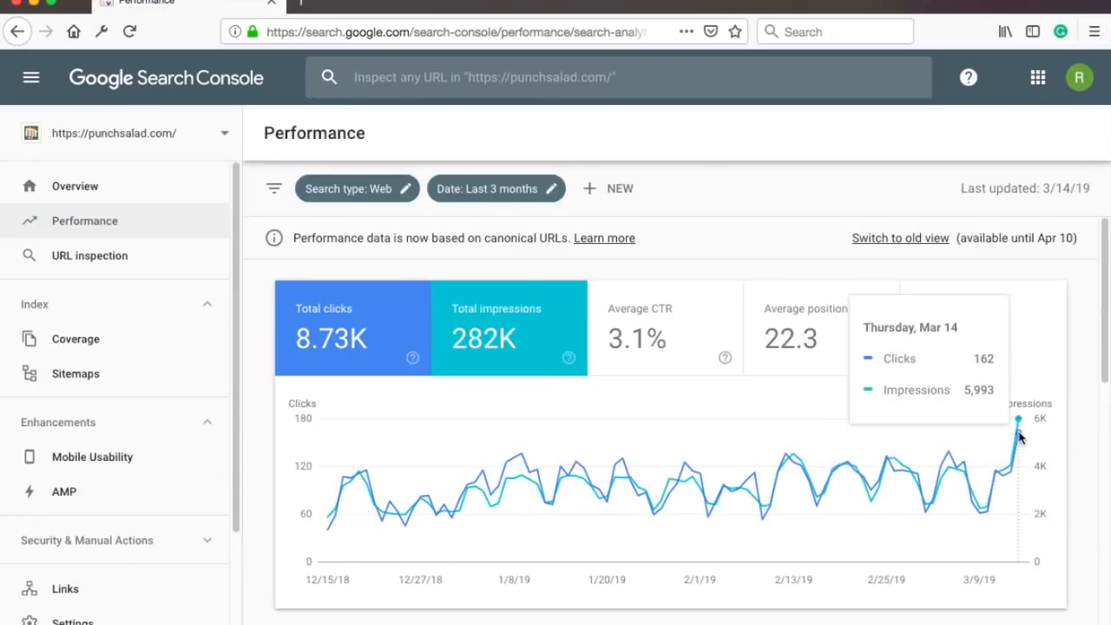
{"action": "scroll", "coordinate": [769, 444], "scroll_direction": "down", "scroll_amount": 3}
{"action": "scroll", "coordinate": [769, 444], "scroll_direction": "down", "scroll_amount": 4}
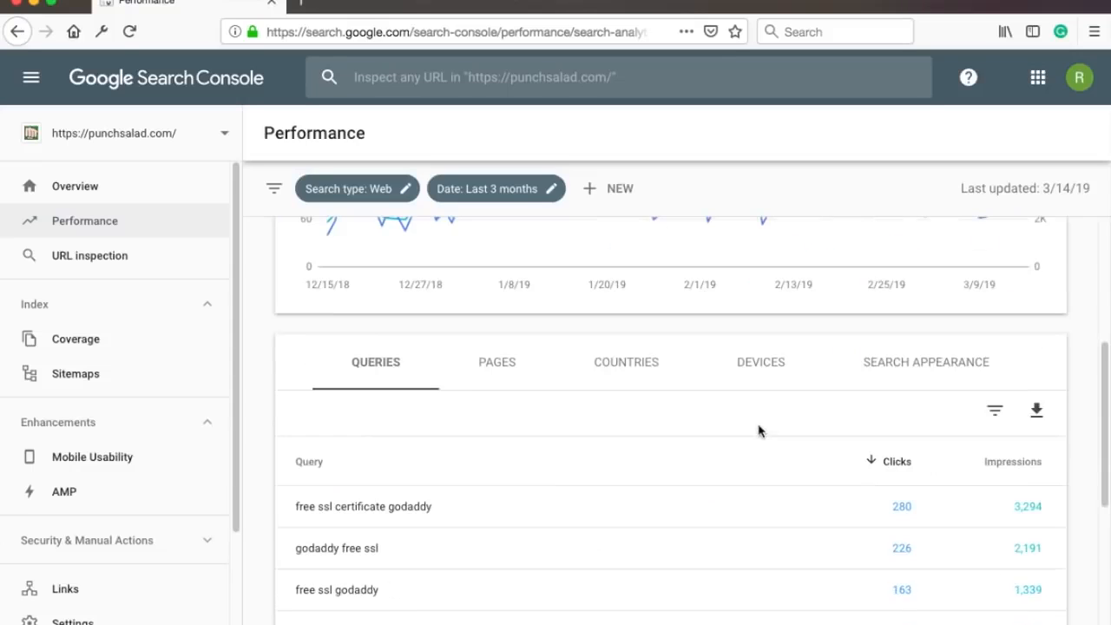
{"action": "scroll", "coordinate": [758, 426], "scroll_direction": "down", "scroll_amount": 2}
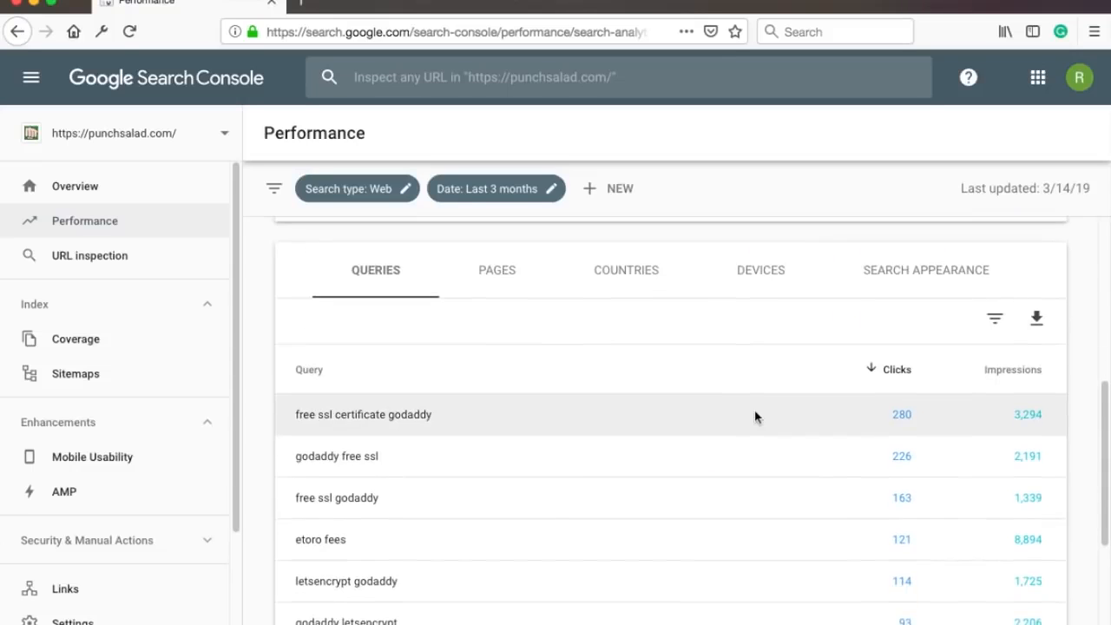
{"action": "scroll", "coordinate": [755, 412], "scroll_direction": "down", "scroll_amount": 2}
{"action": "scroll", "coordinate": [758, 413], "scroll_direction": "down", "scroll_amount": 4}
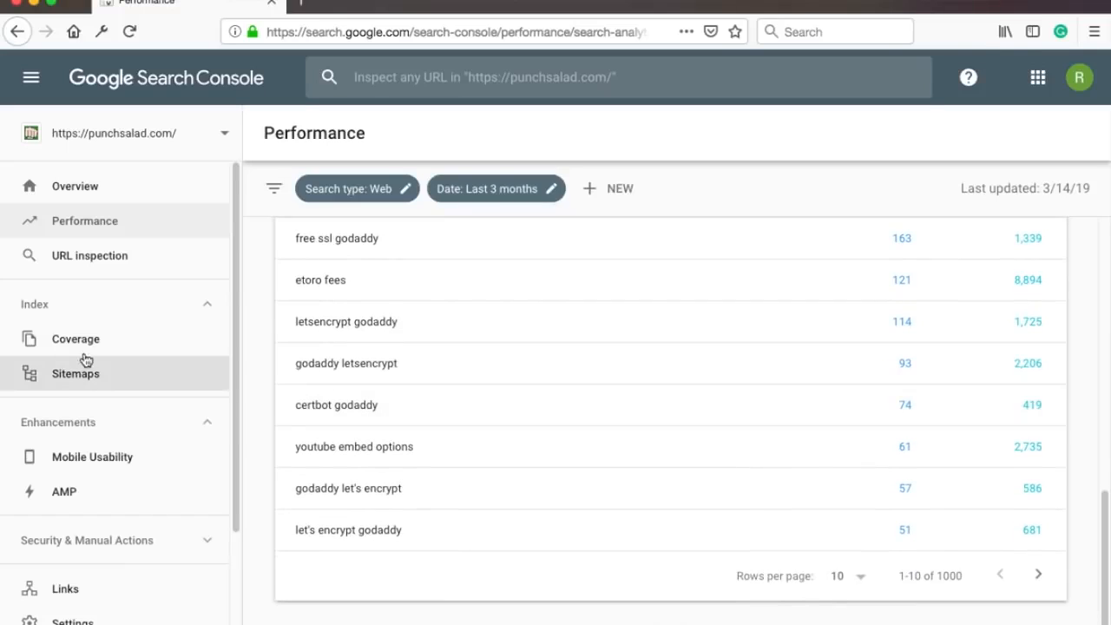
{"action": "left_click", "coordinate": [83, 373]}
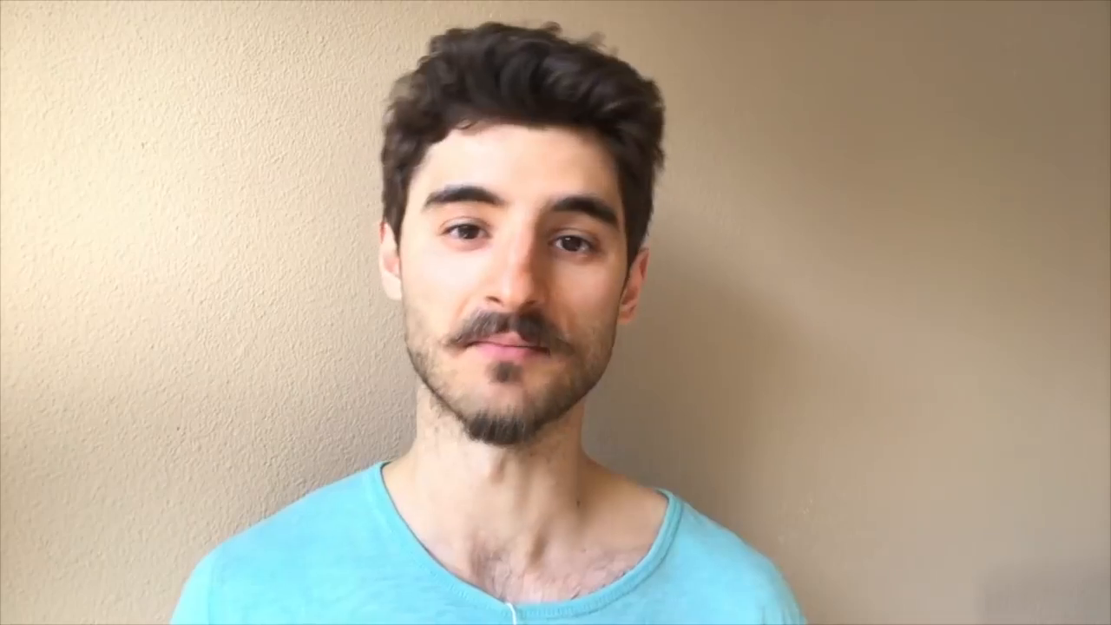